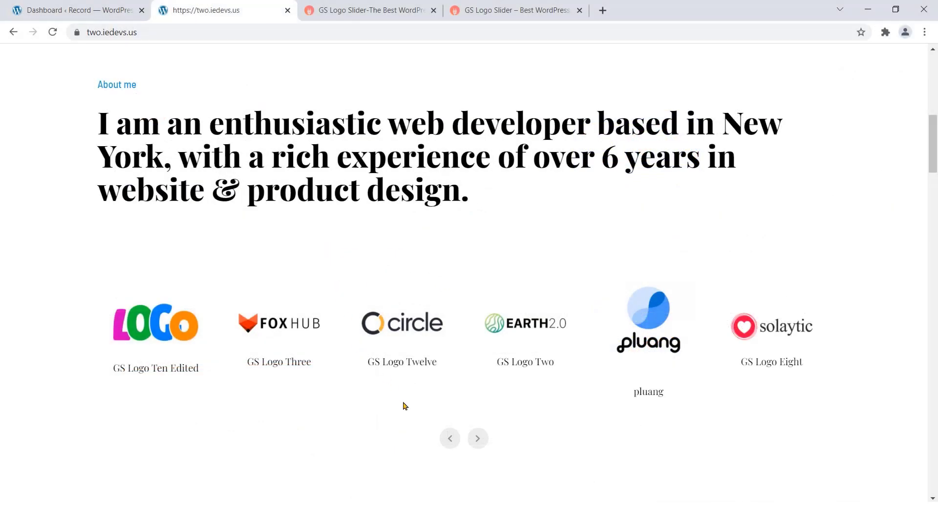
Step the logo slider back to amara, then forward through the later logos
left_click(449, 438)
left_click(449, 439)
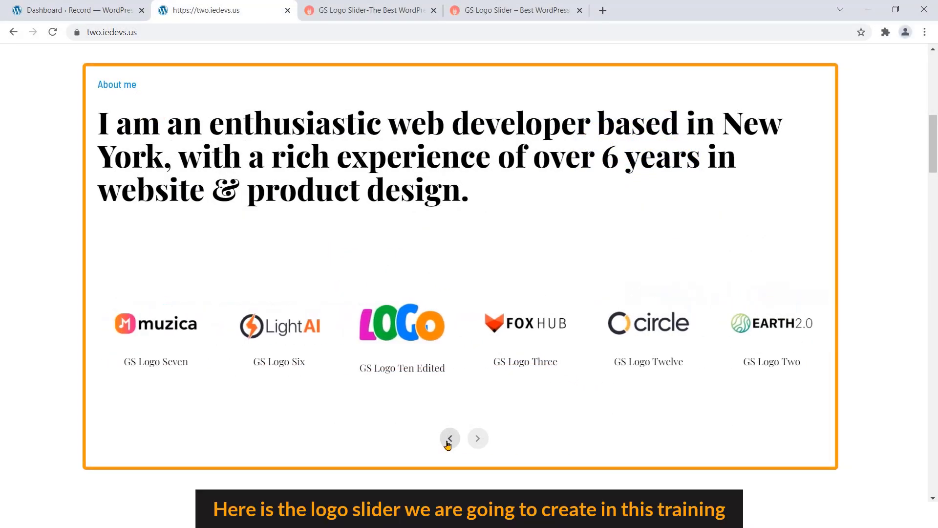
left_click(448, 439)
left_click(478, 439)
left_click(478, 438)
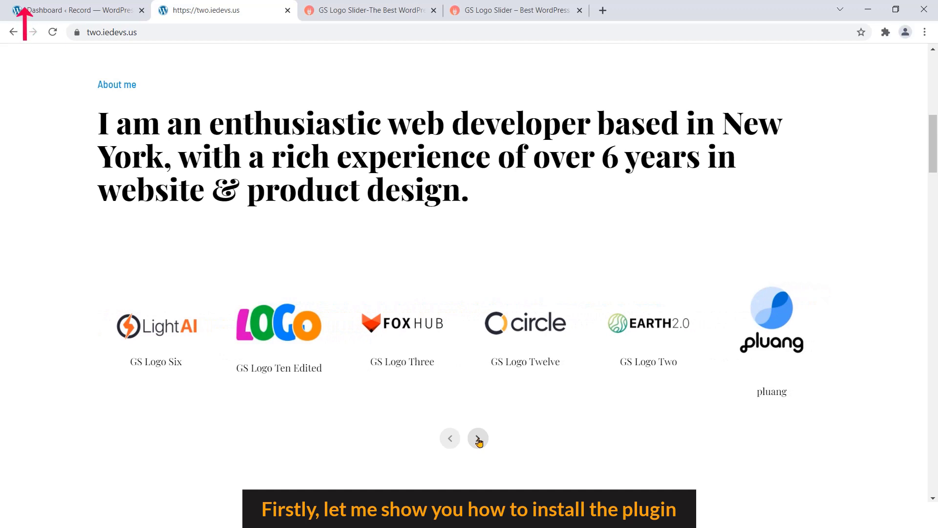
left_click(478, 439)
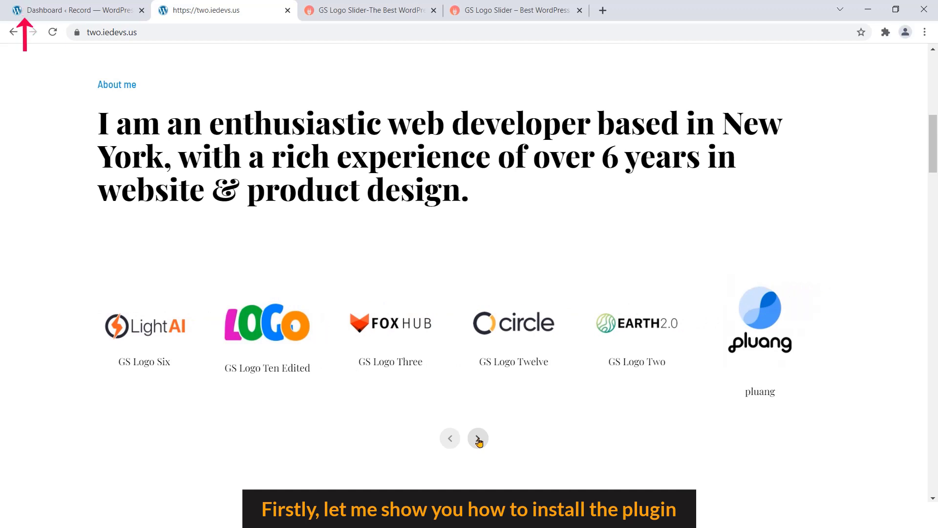
Go from the WordPress admin dashboard to the Plugins Add New page
left_click(85, 14)
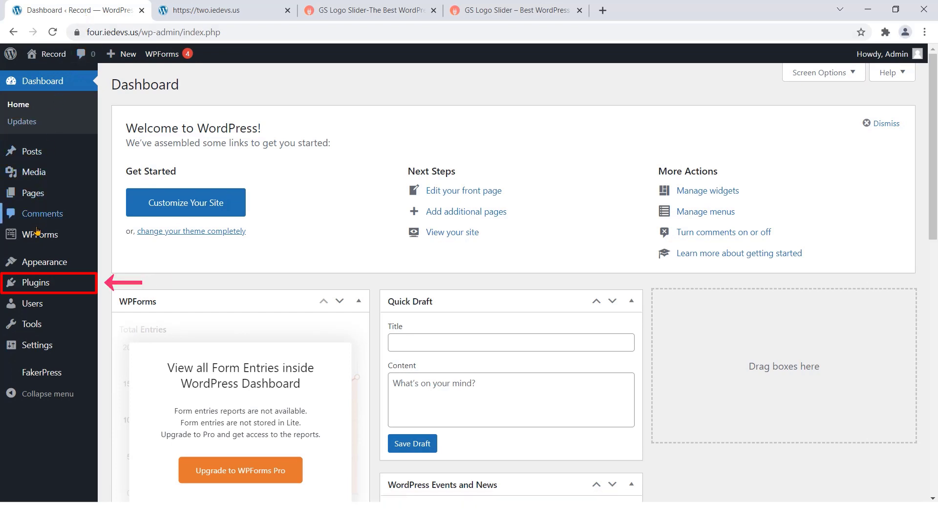
left_click(34, 287)
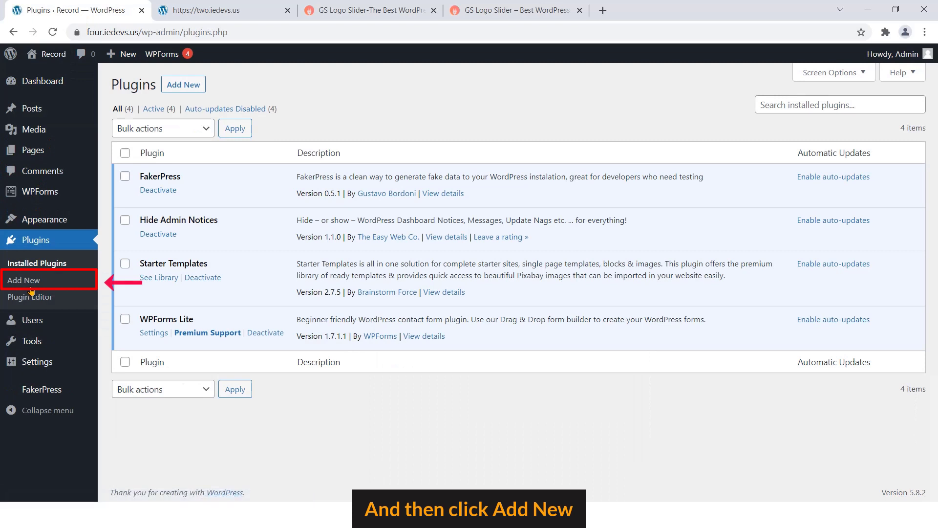
left_click(34, 288)
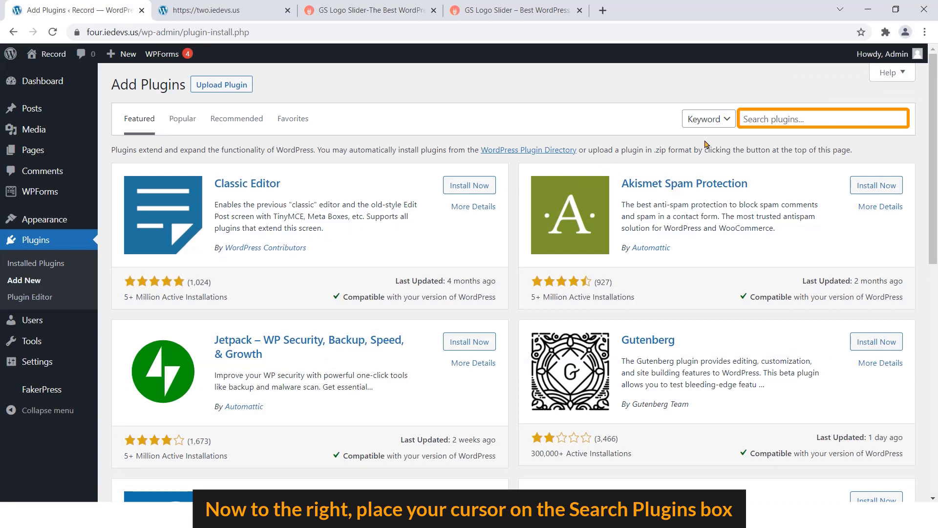
Search for 'gs logo slider', then install and activate the GS Logo Slider plugin
left_click(757, 117)
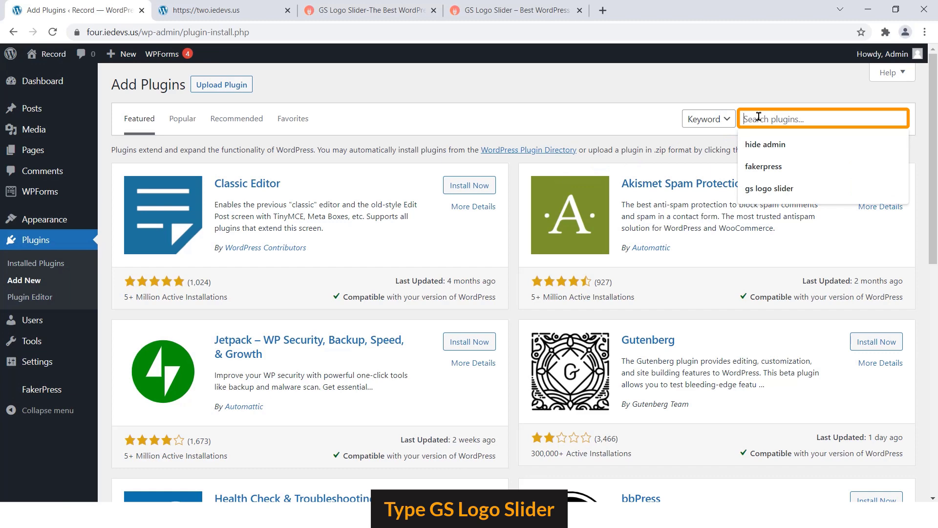
type("gs logo s")
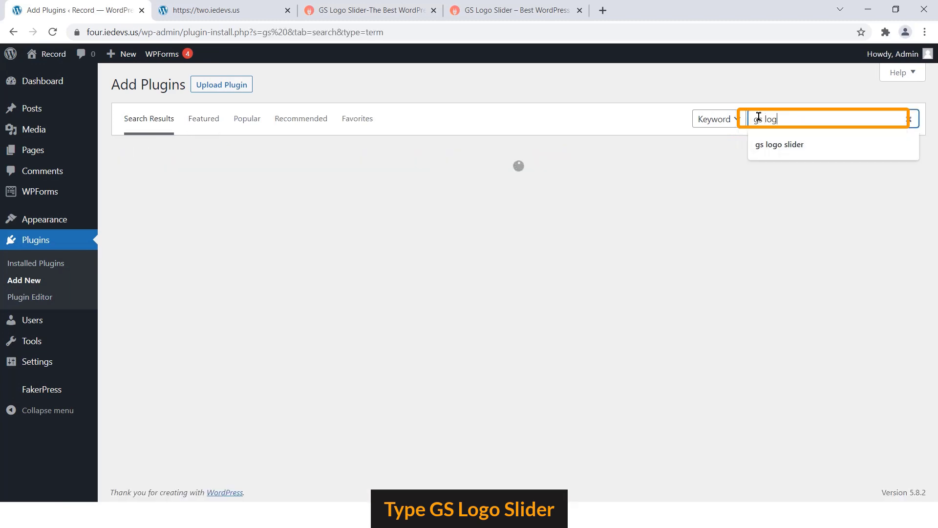
type("lider")
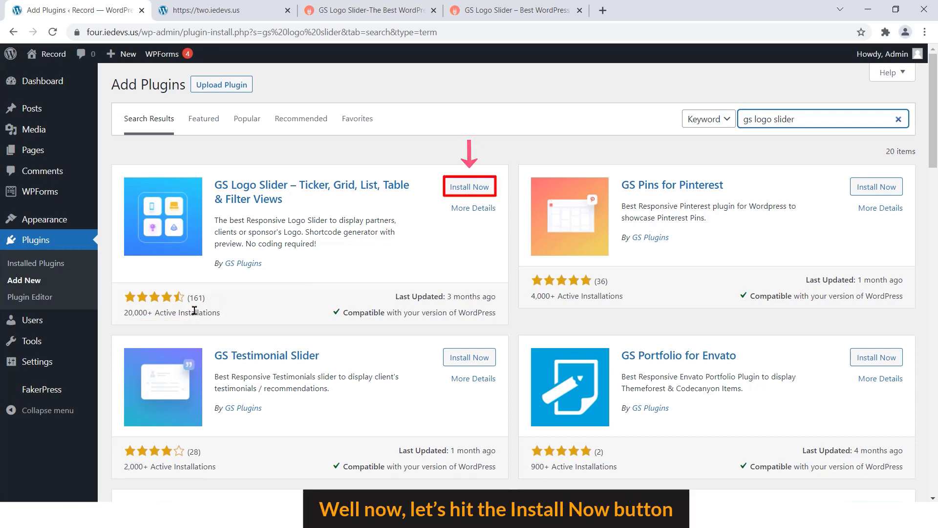
left_click(460, 188)
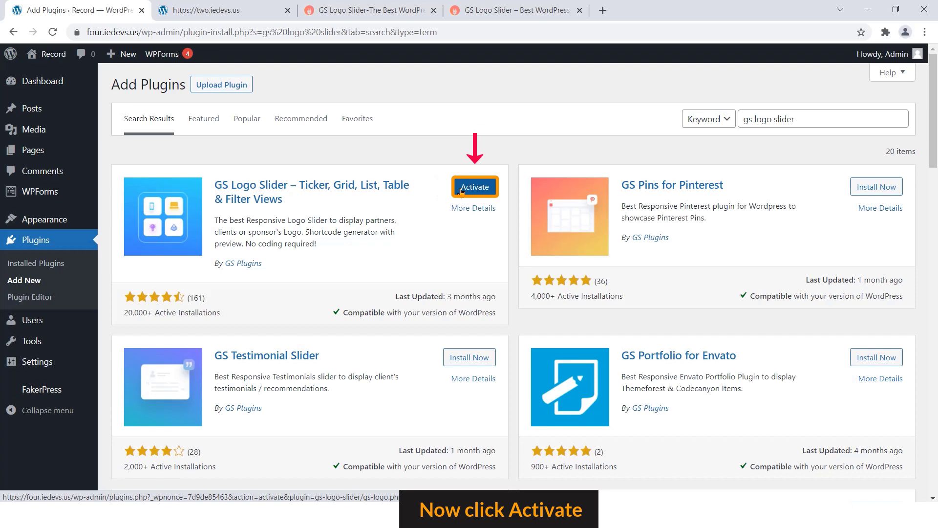
left_click(460, 189)
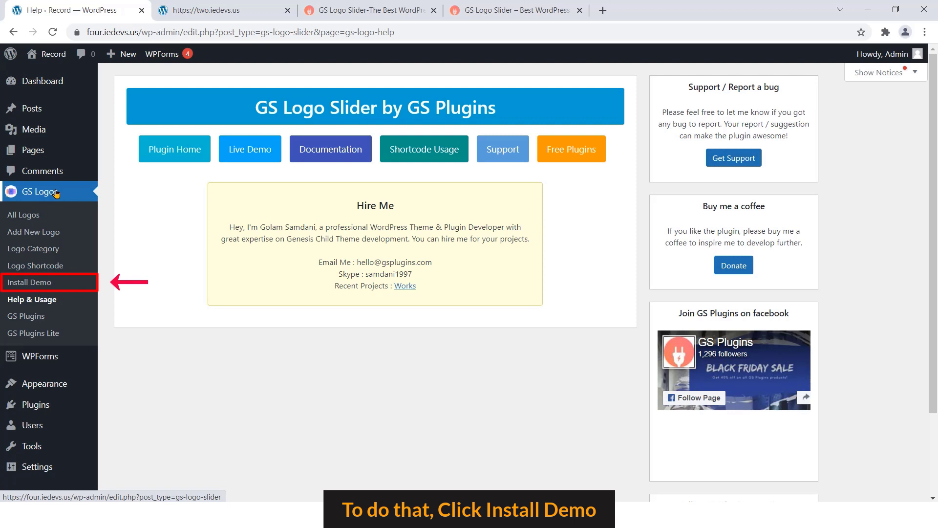
Import the GS Logos demo logos and shortcodes from the Install Demo page
left_click(41, 284)
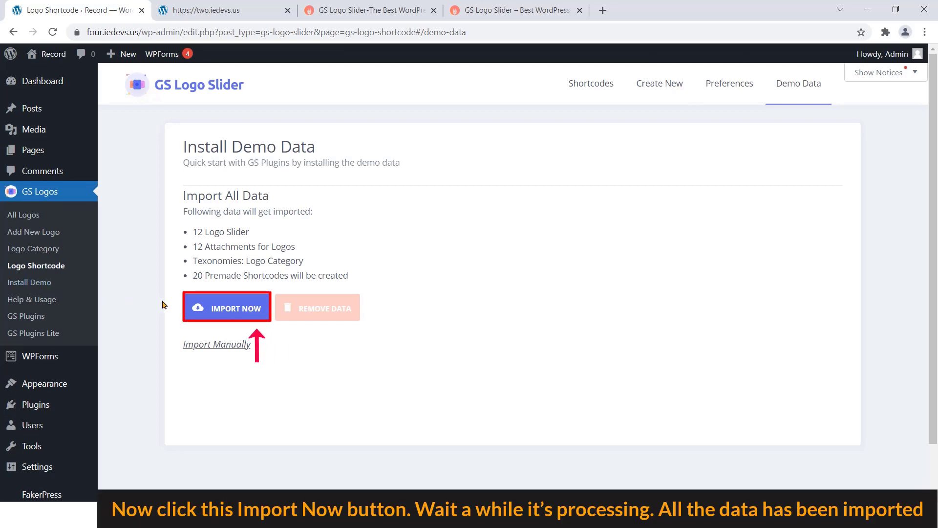
left_click(198, 307)
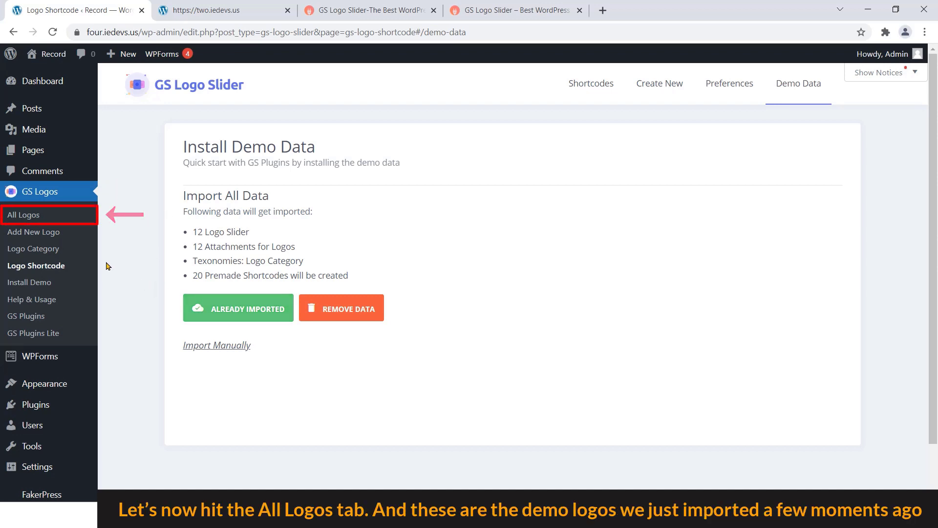
Scroll through the twelve demo logos in All Logos, then start a new logo
left_click(39, 216)
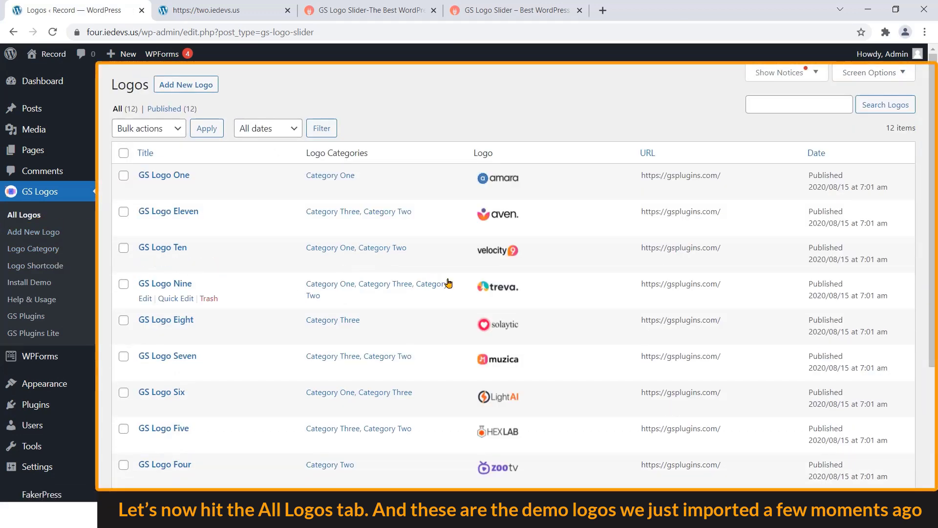
scroll(465, 287, "down", 4)
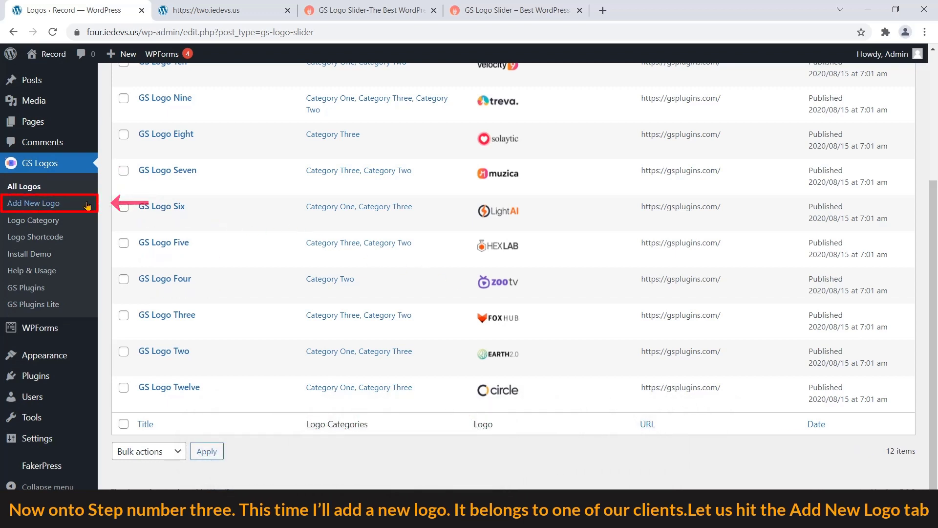
left_click(58, 206)
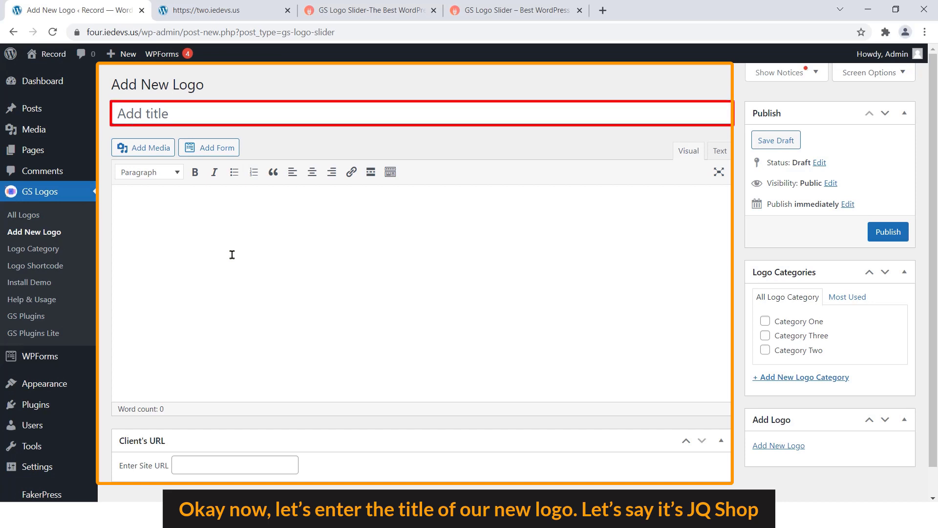
Enter title 'JQ Shop', description 'This is a logo for one of our clients.' and URL jqshop.com
left_click(270, 109)
type("JQ Shop")
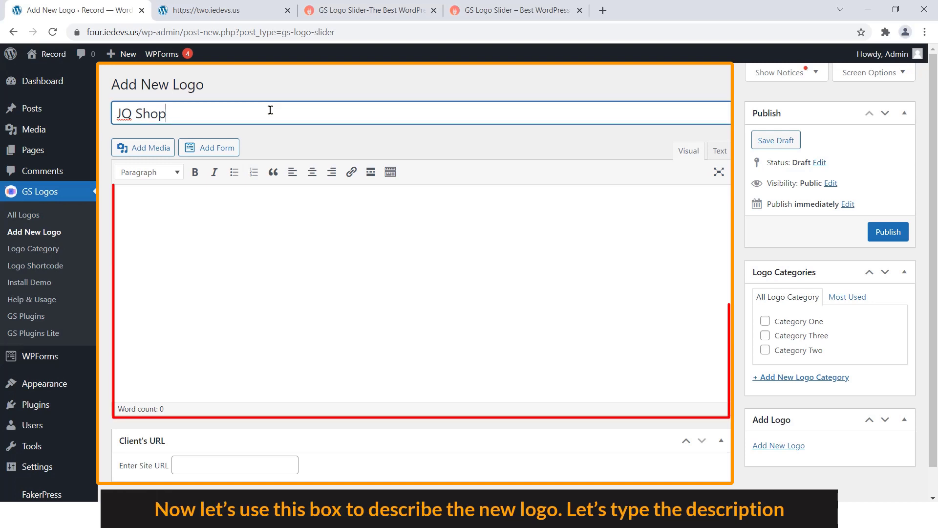
left_click(250, 200)
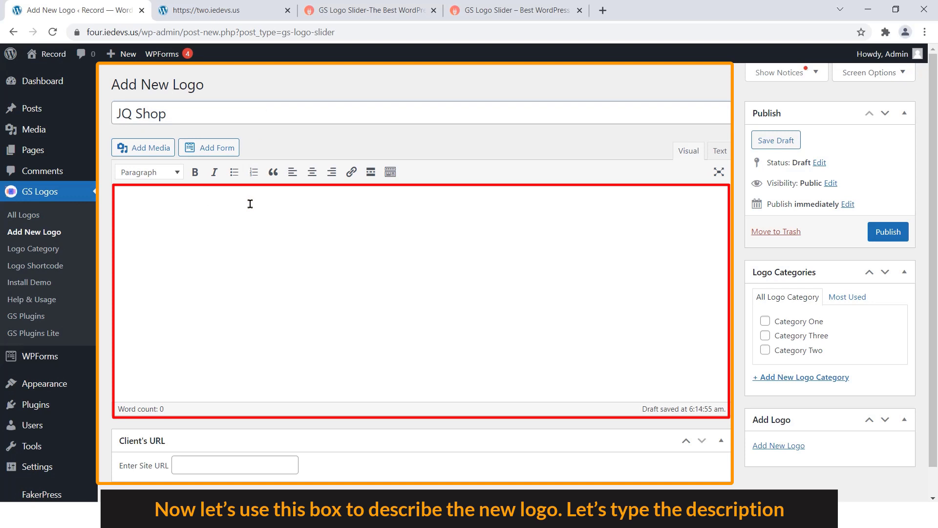
type("This is a logo for one of our clients.")
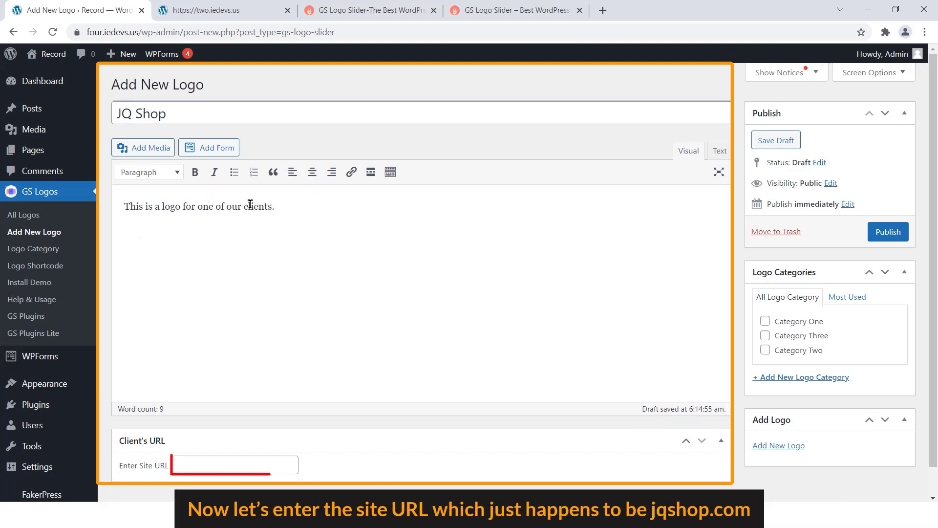
left_click(199, 459)
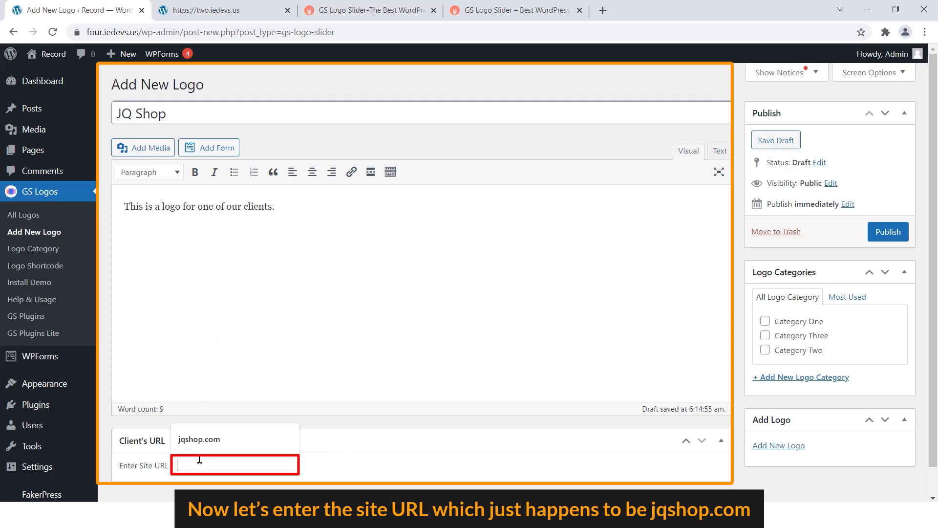
type("jqshop.com")
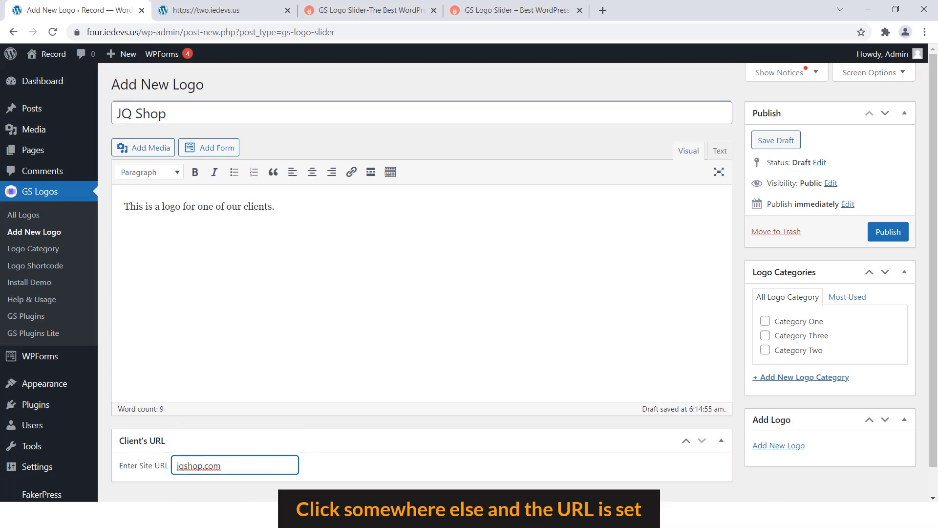
left_click(354, 474)
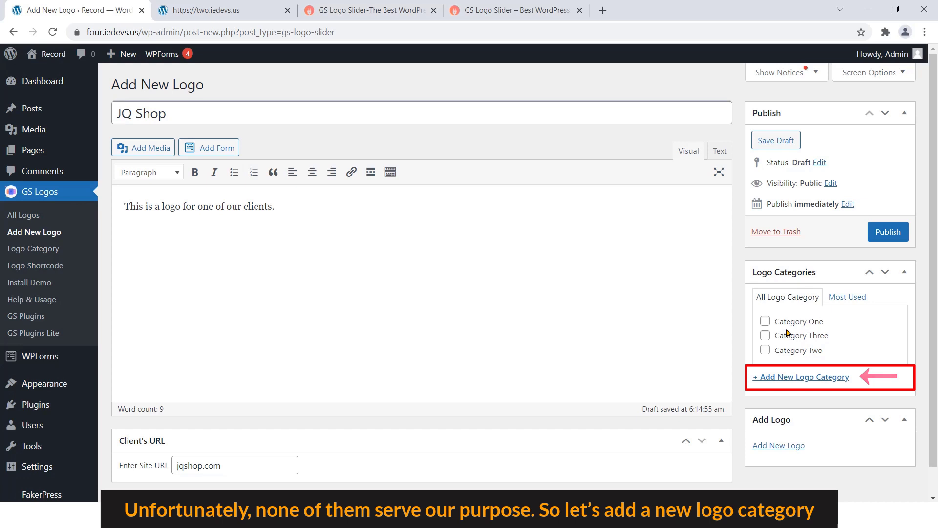
Create and assign a 'Client Category' logo category, then bring up the Add Logo upload dialog
left_click(796, 379)
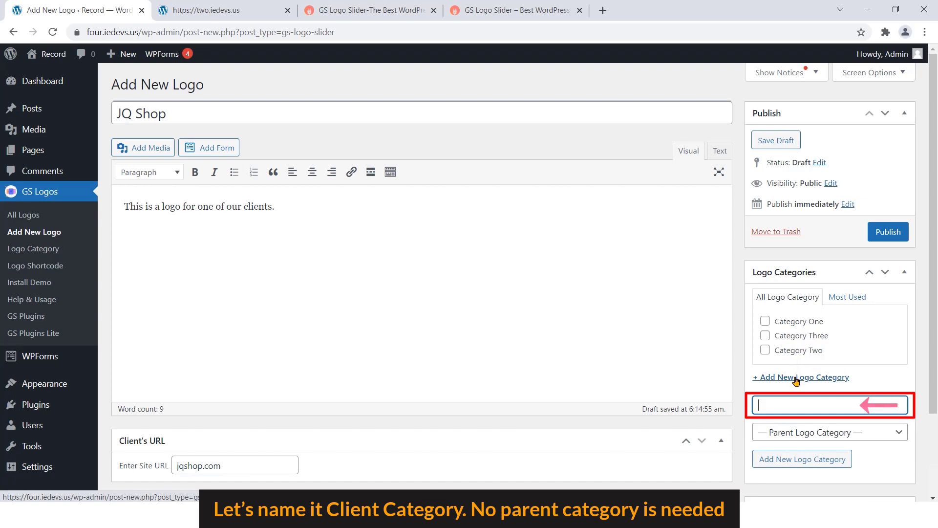
type("Client Category")
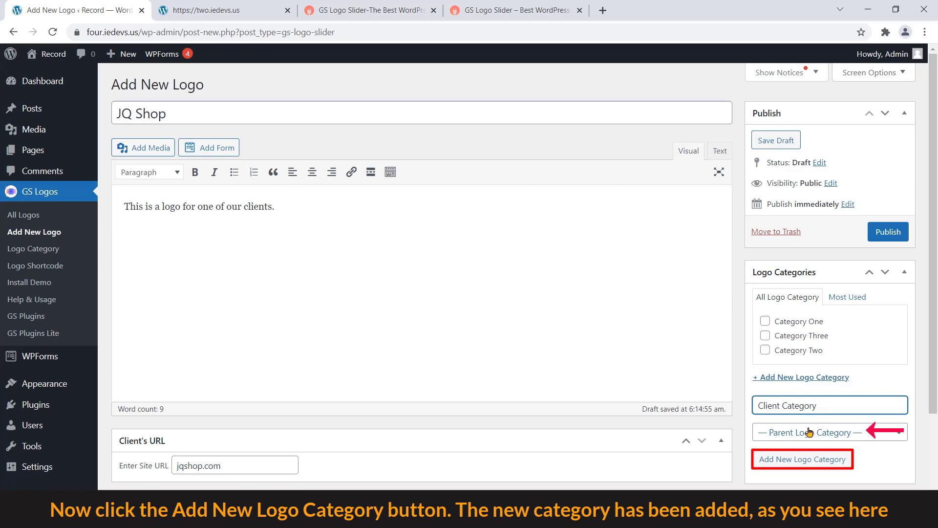
left_click(803, 459)
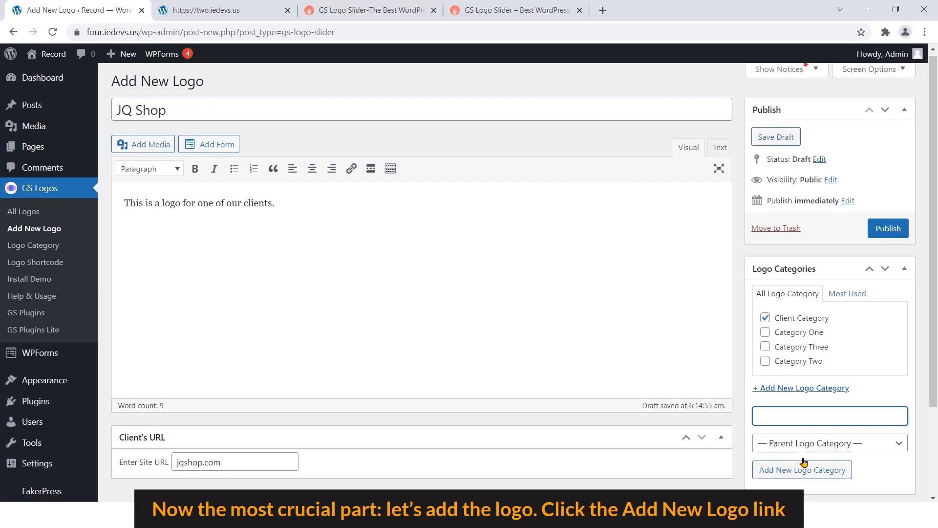
scroll(804, 461, "down", 3)
left_click(790, 432)
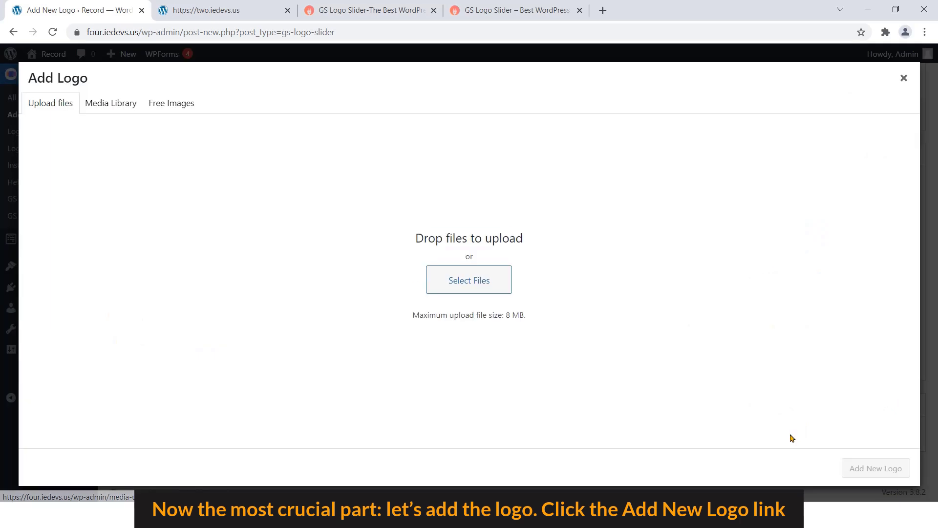
Upload logo 7.png and set the muzica image as JQ Shop's logo
left_click(494, 279)
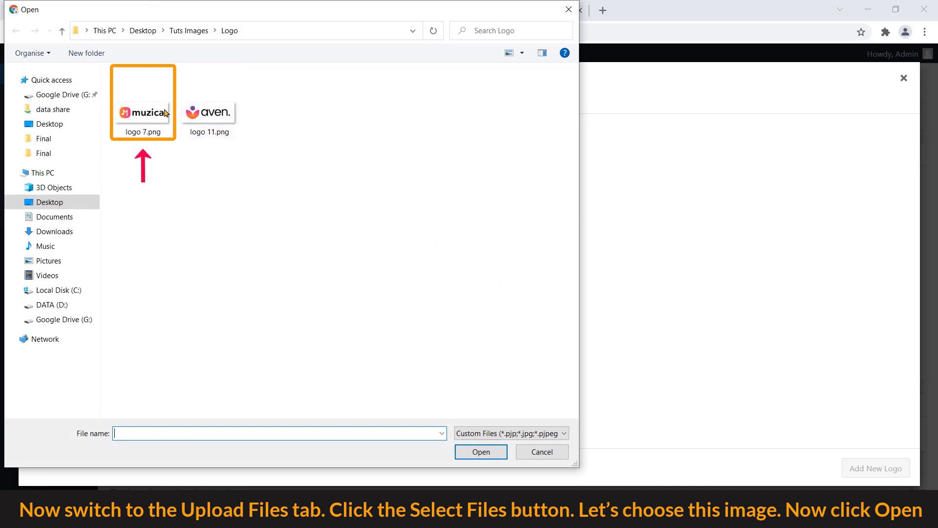
left_click(148, 112)
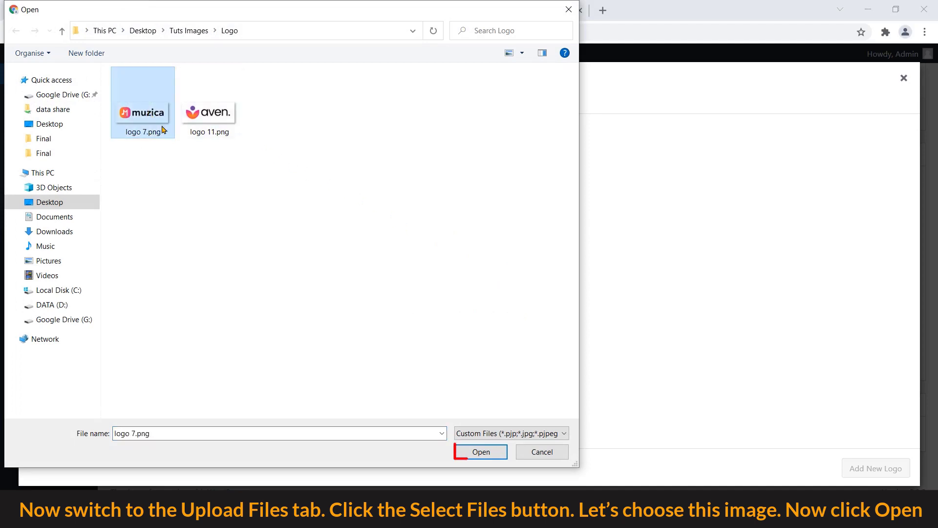
left_click(481, 450)
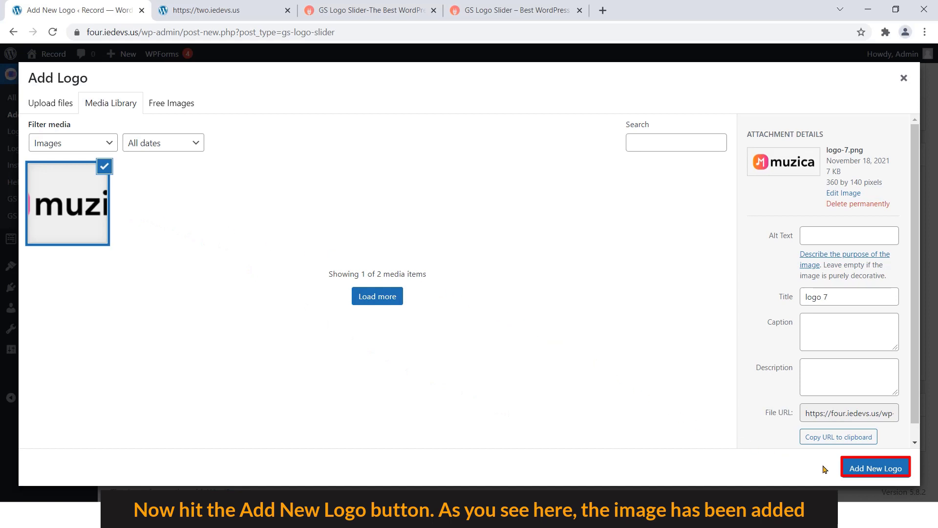
left_click(867, 473)
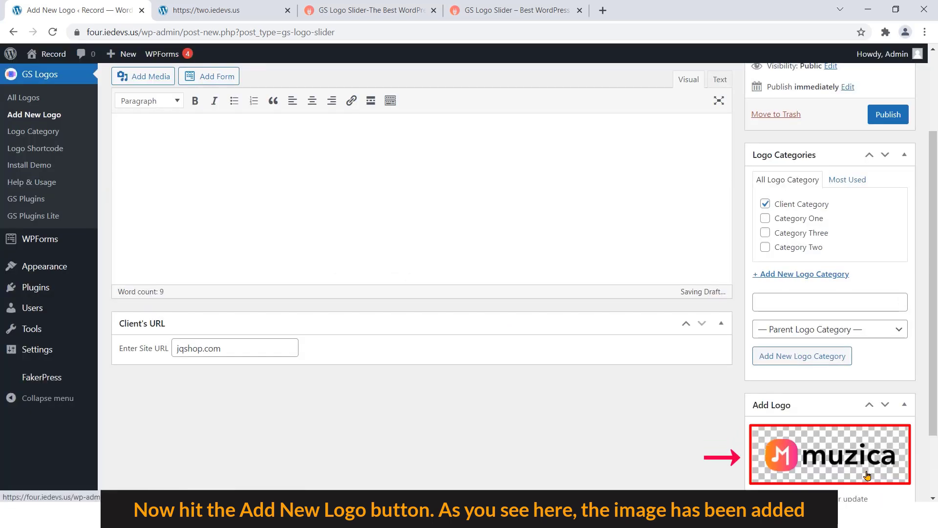
Publish the JQ Shop logo post from the Publish box
scroll(867, 475, "down", 1)
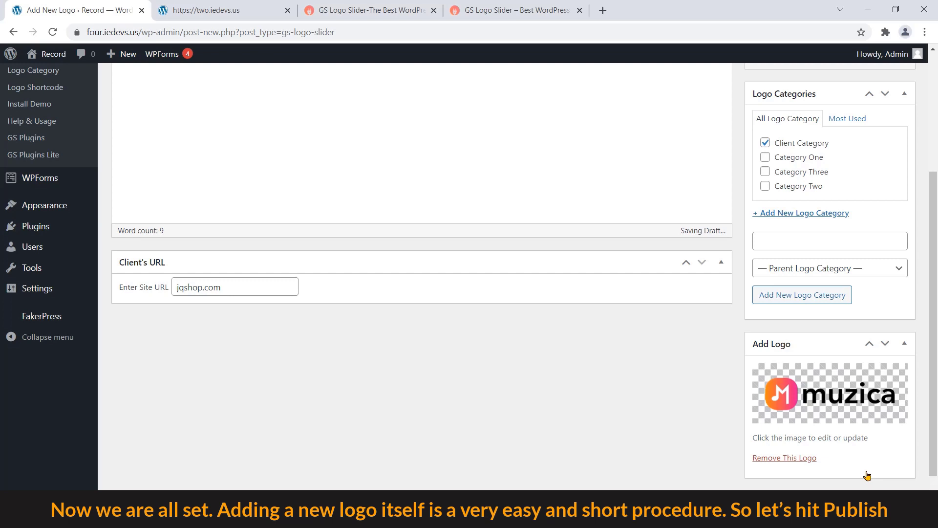
scroll(867, 475, "up", 4)
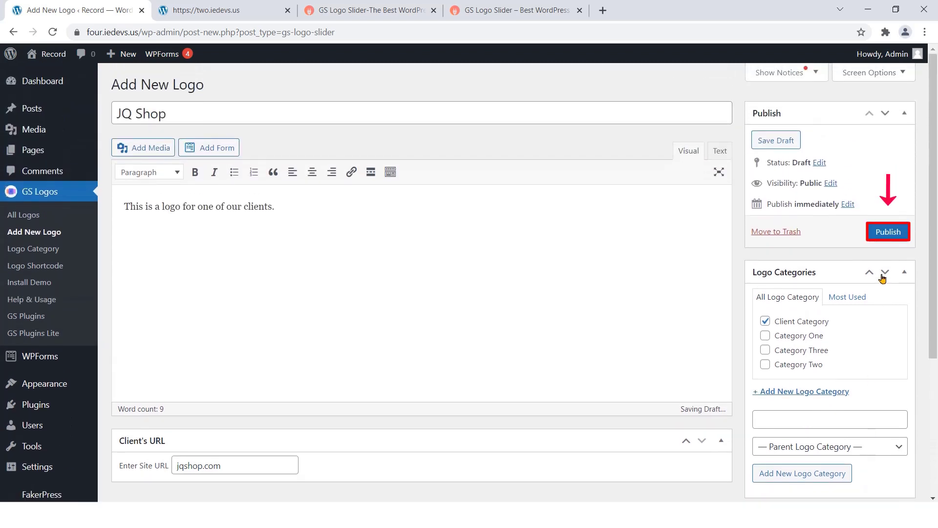
left_click(888, 228)
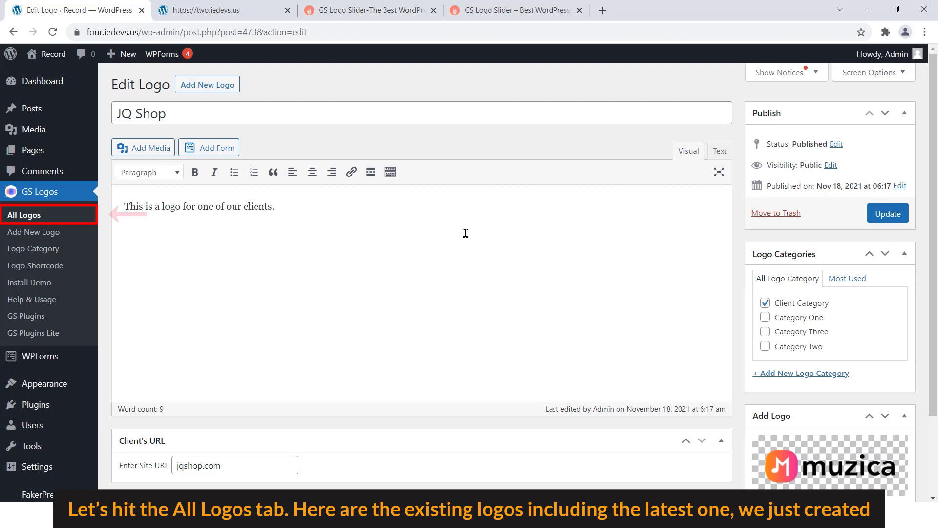
Open All Logos, scroll to the bottom and open GS Logo One for editing
left_click(49, 220)
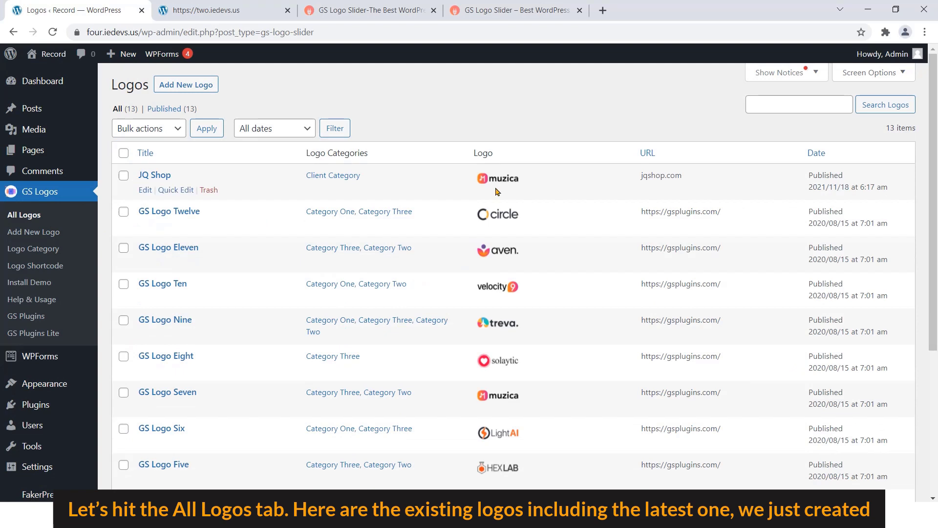
scroll(495, 192, "down", 5)
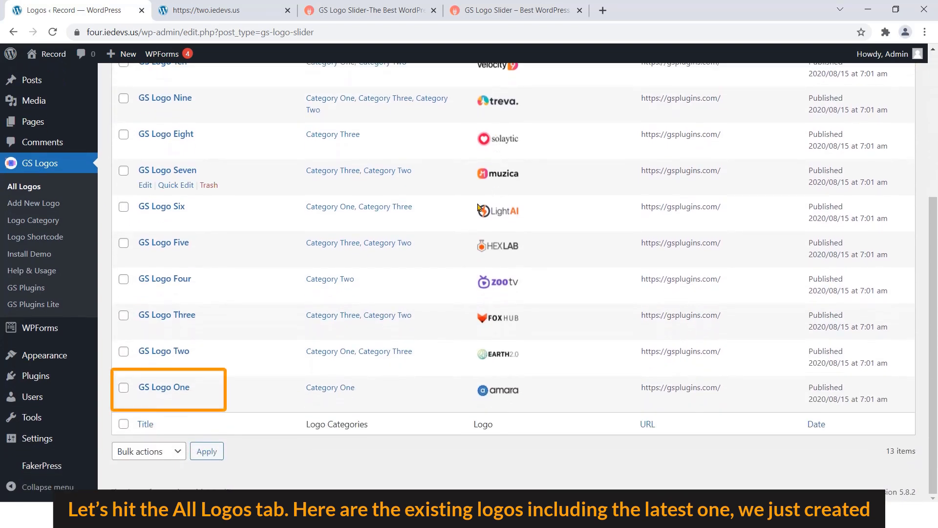
mouse_move(139, 403)
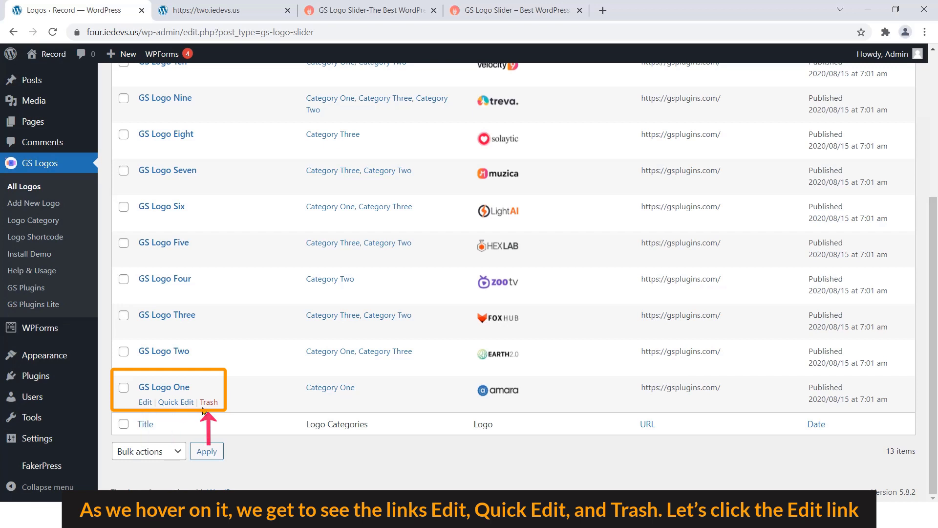
left_click(146, 403)
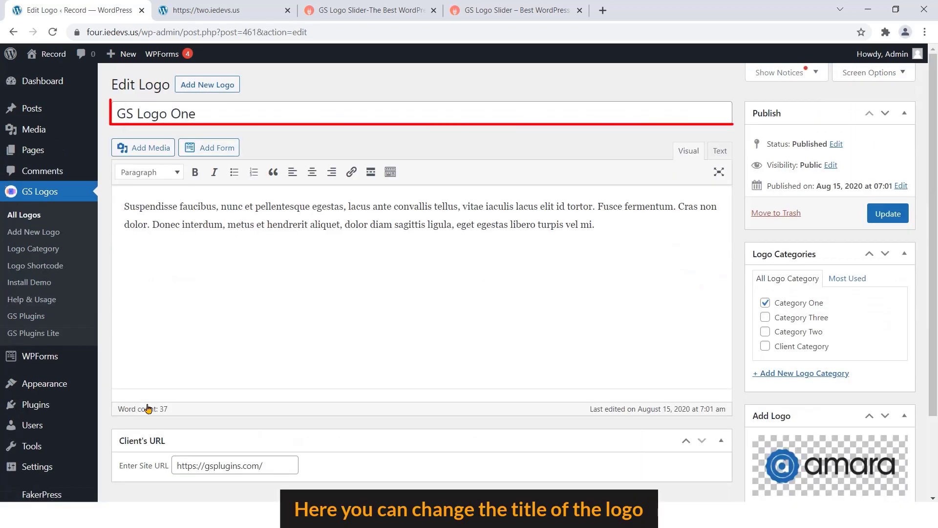
Rename the logo to 'GS Logo One edited' and review its description, URL and amara image
left_click(244, 108)
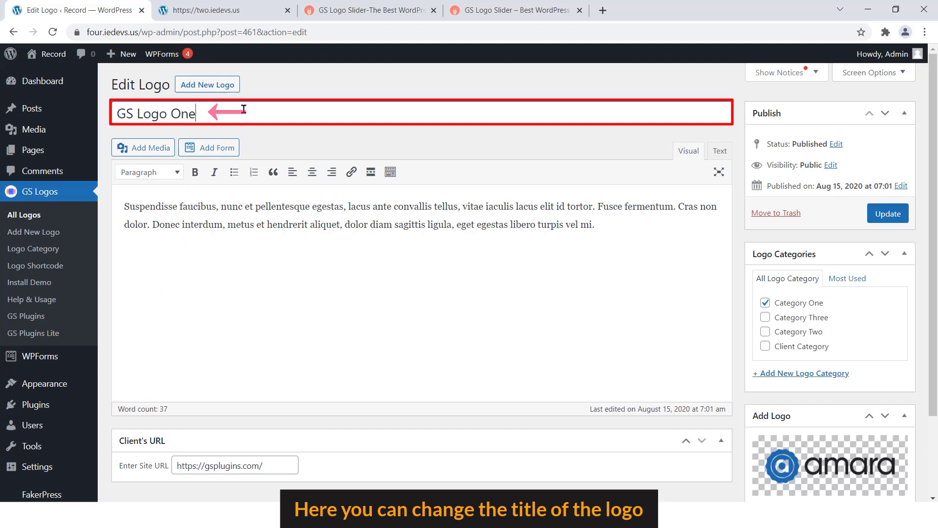
type("edite")
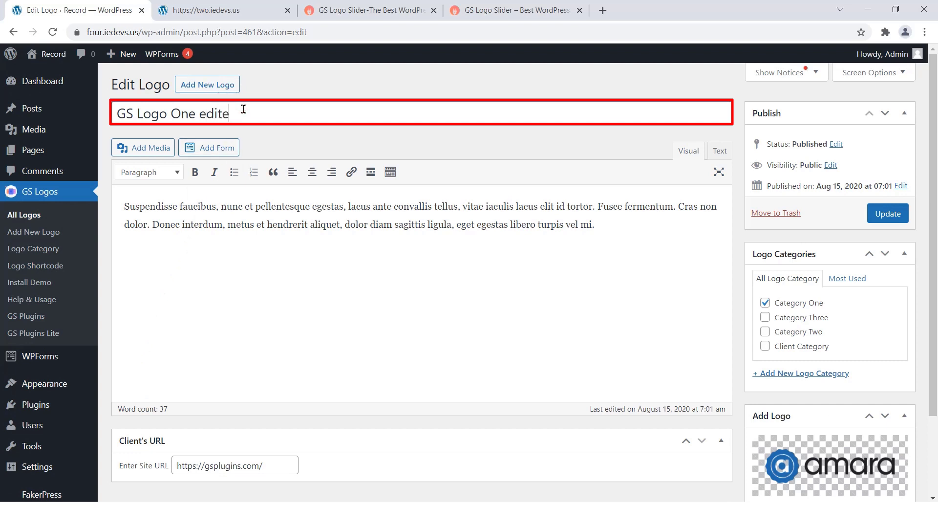
type("d")
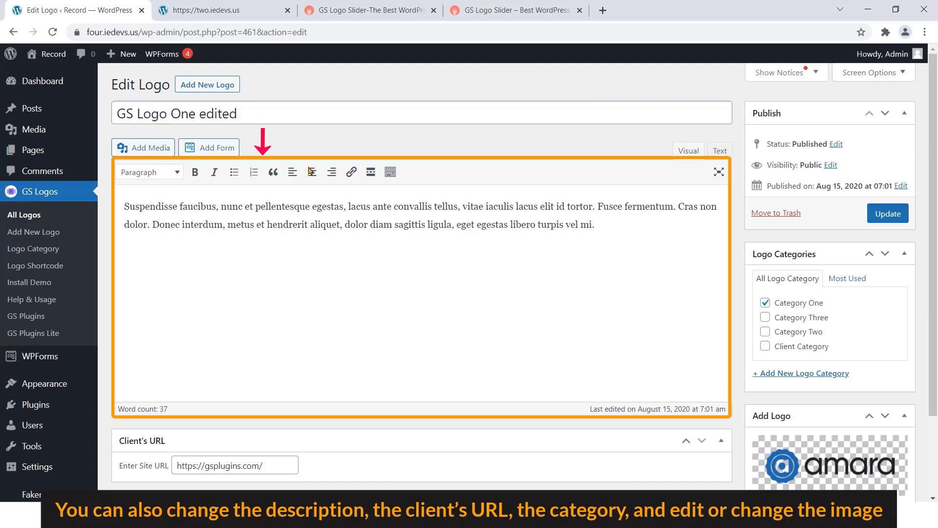
left_click(330, 253)
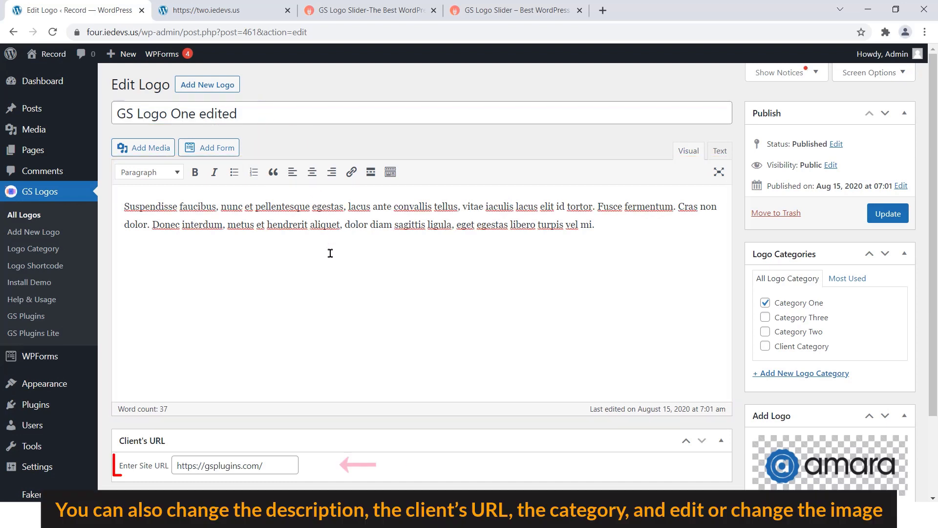
left_click(275, 463)
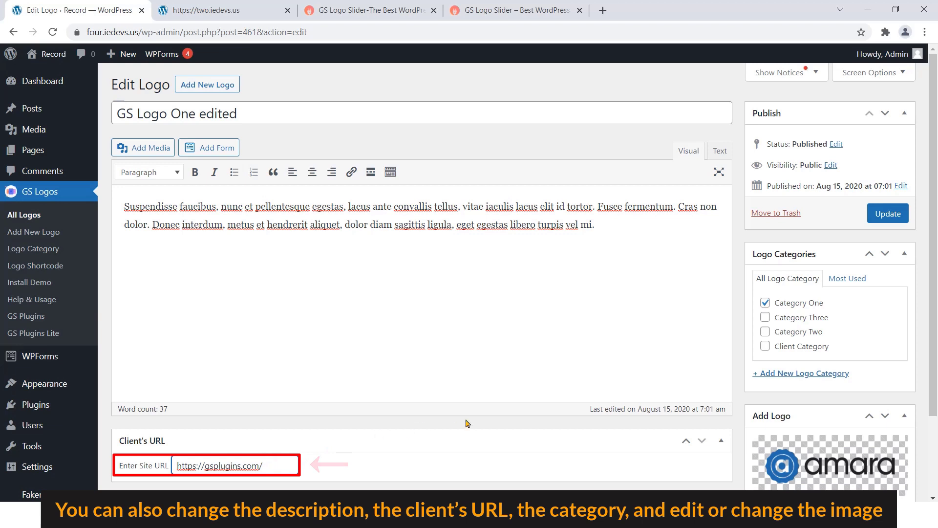
scroll(850, 329, "down", 1)
scroll(850, 329, "down", 2)
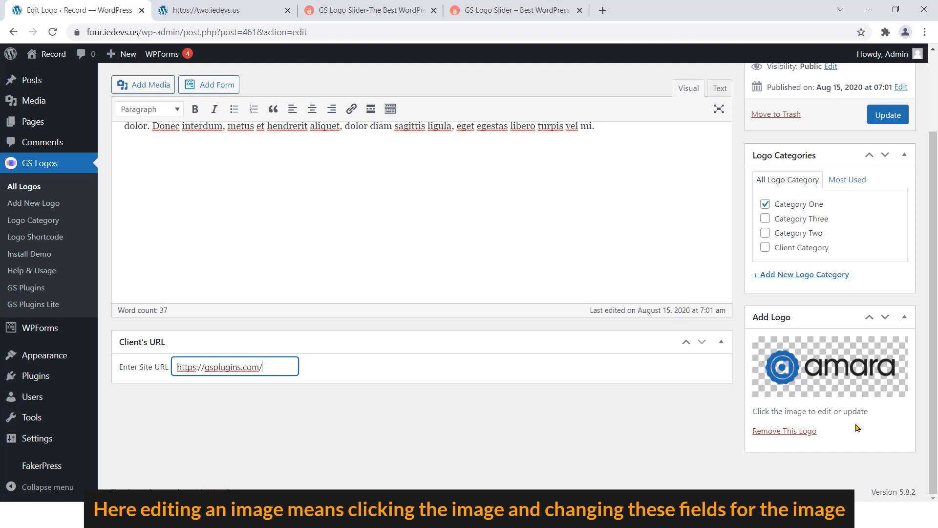
left_click(849, 393)
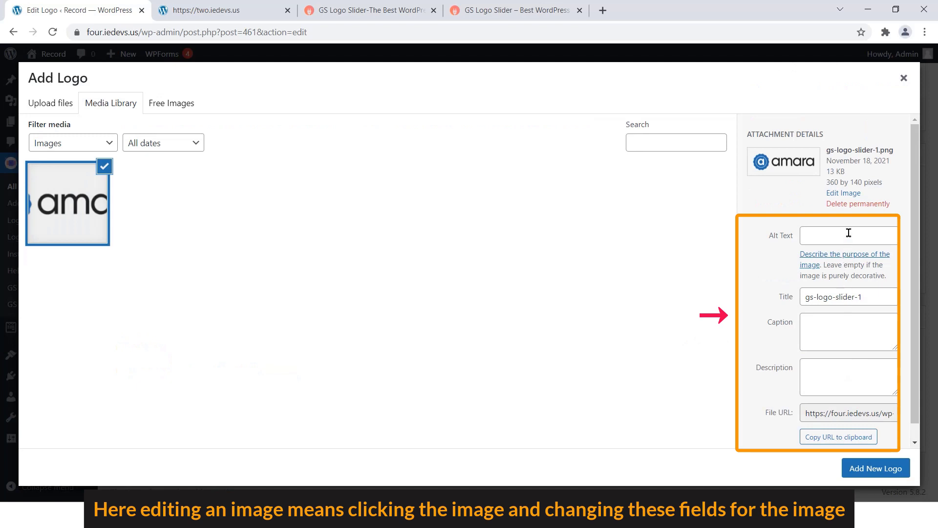
left_click(903, 79)
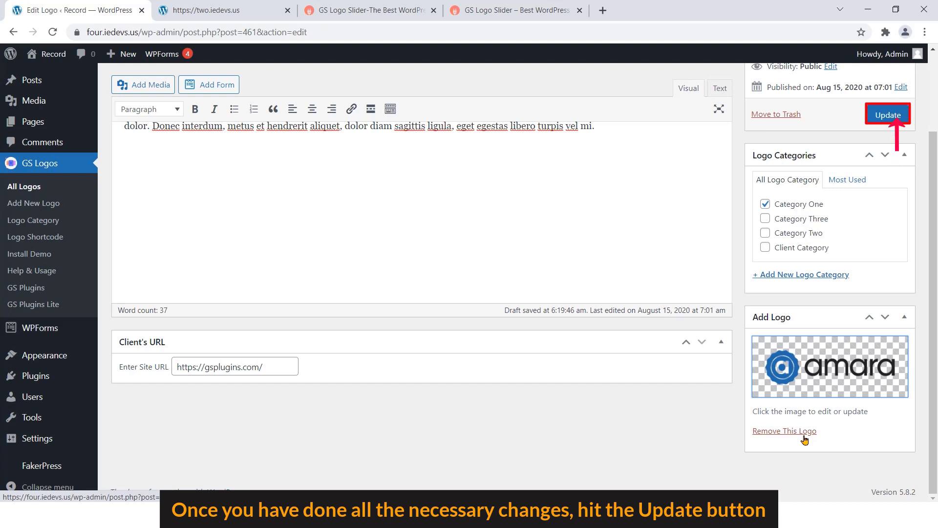
Update the renamed GS Logo One logo, then go to the GS Logo Slider shortcode list
left_click(888, 117)
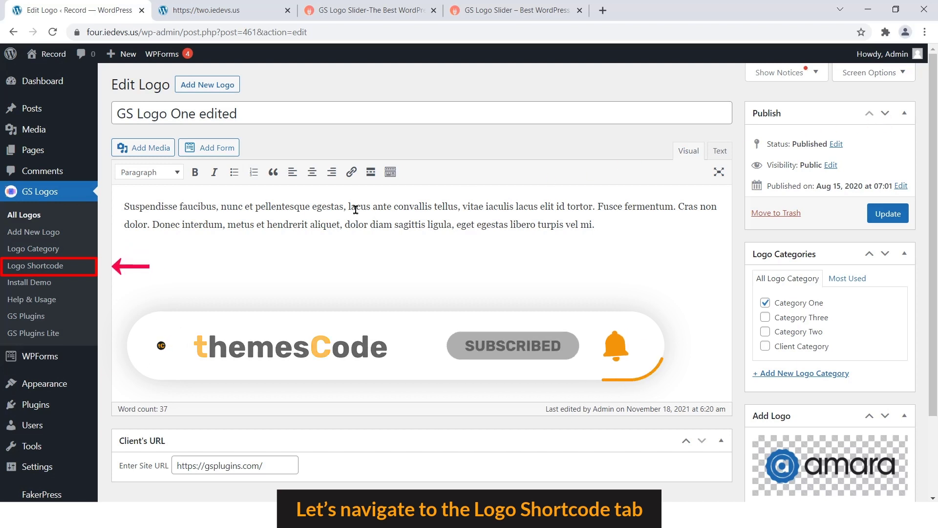
left_click(64, 267)
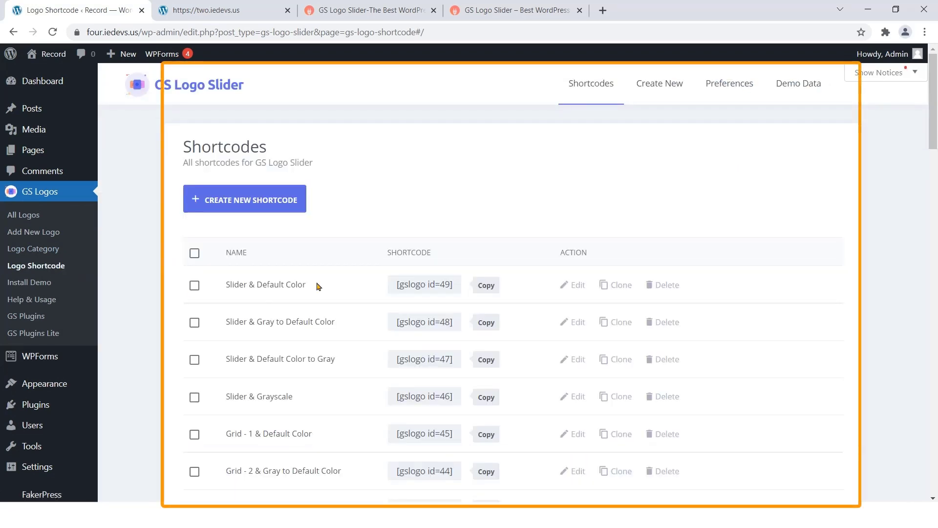
scroll(318, 286, "down", 9)
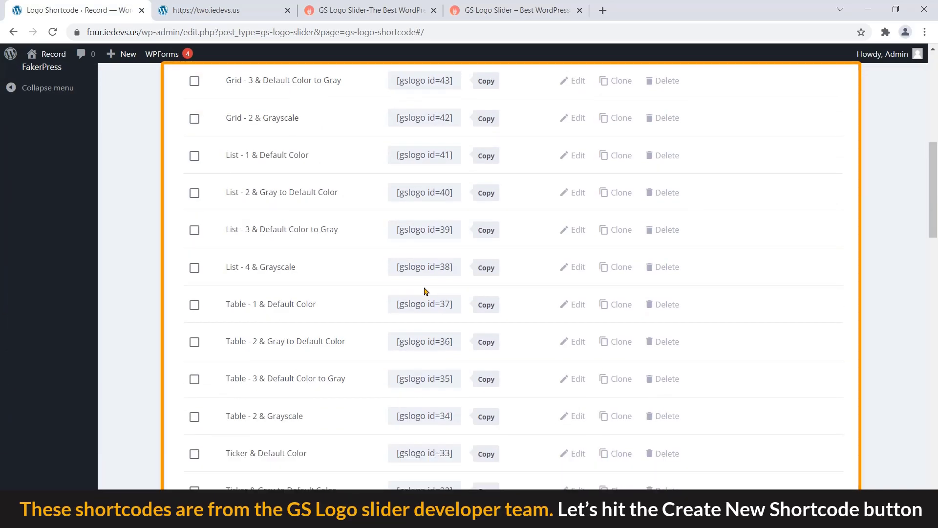
scroll(425, 291, "down", 11)
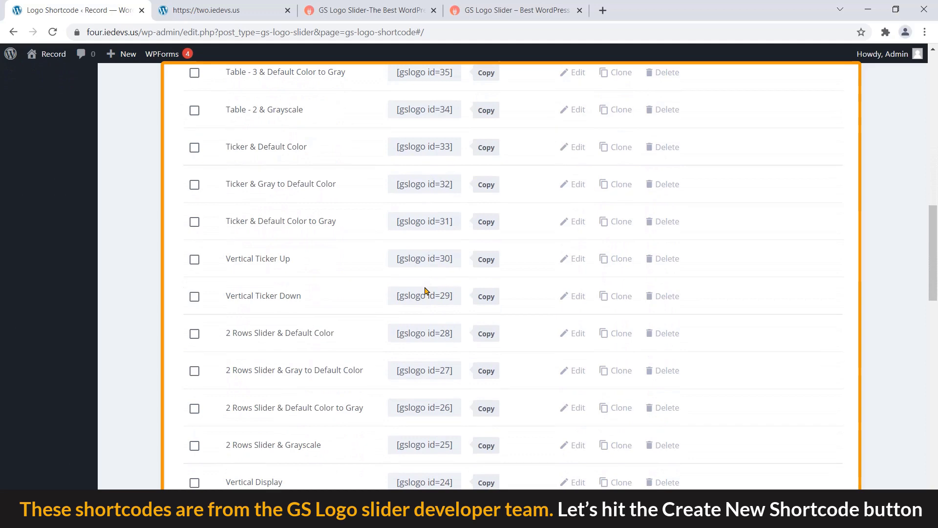
scroll(425, 291, "down", 14)
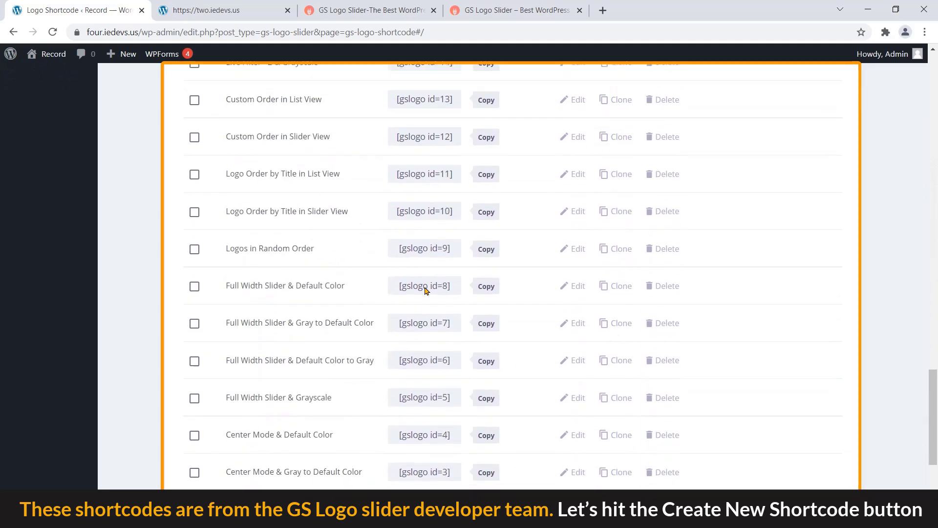
scroll(425, 291, "up", 14)
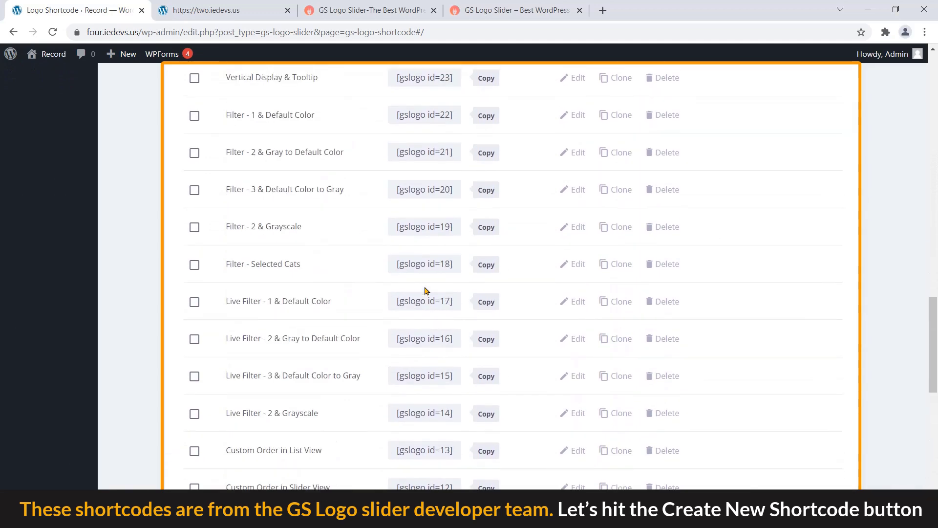
scroll(425, 290, "up", 17)
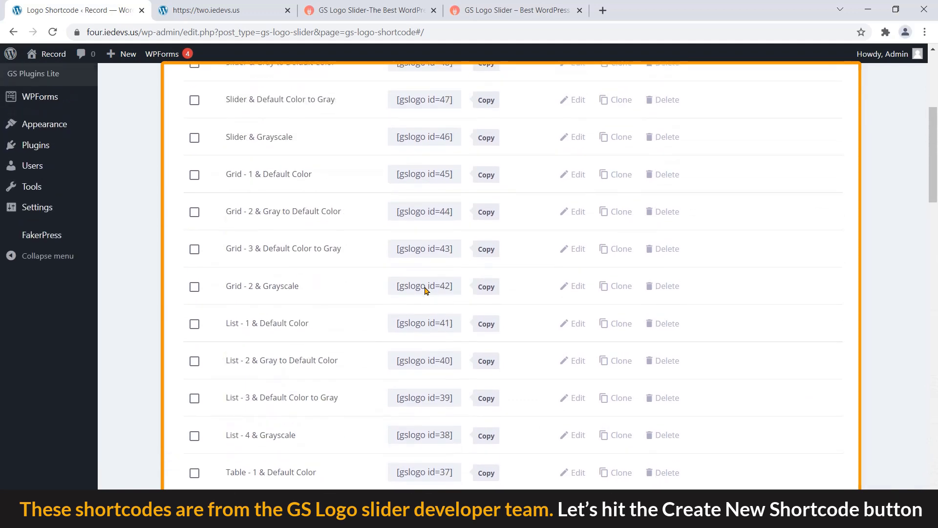
Create a new shortcode named 'Client Logo' and save it as [gslogo id=50]
left_click(267, 128)
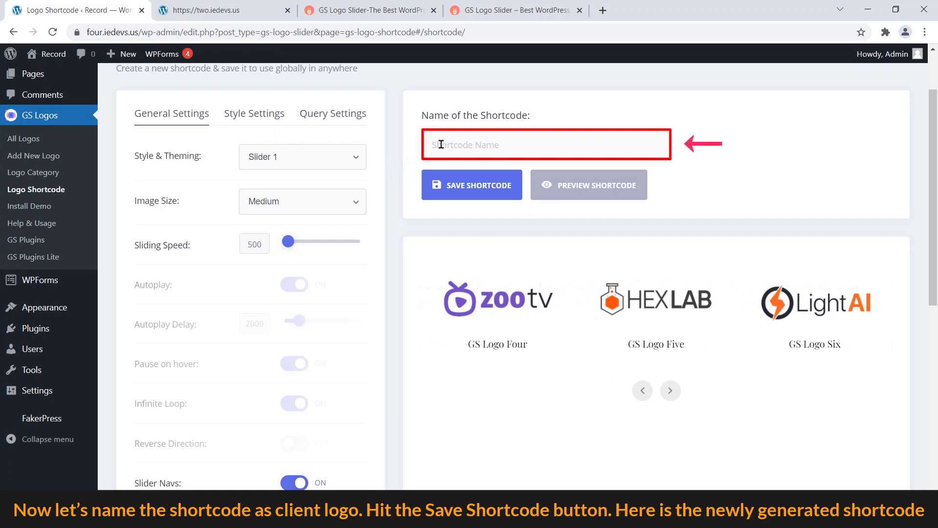
type("Client ")
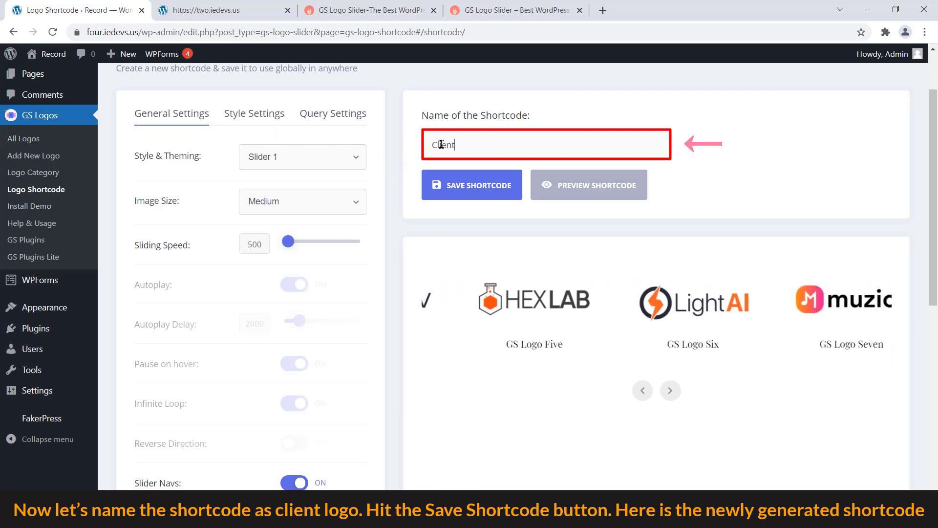
type("Logo")
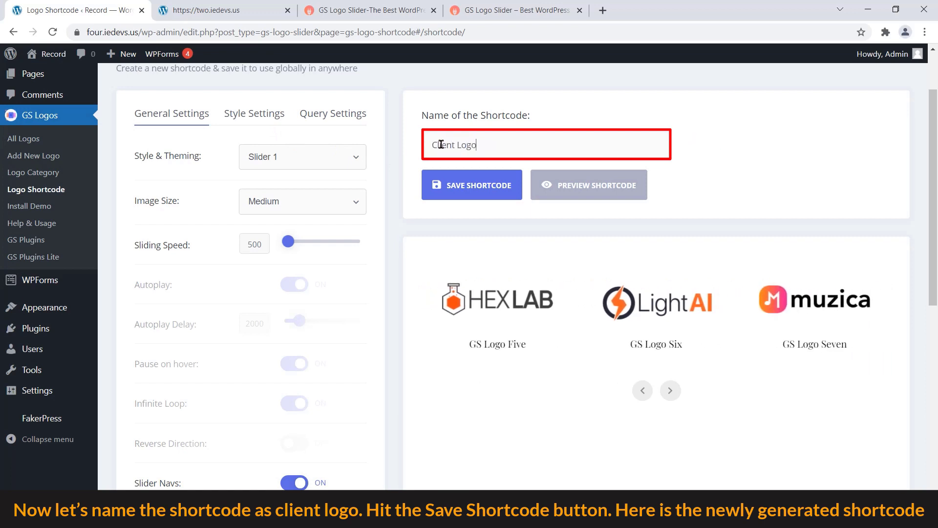
left_click(465, 186)
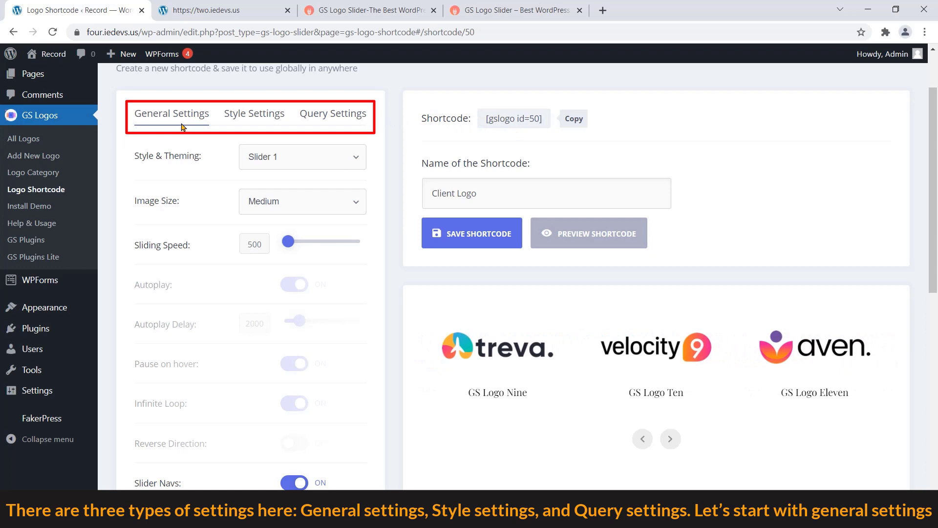
left_click(242, 119)
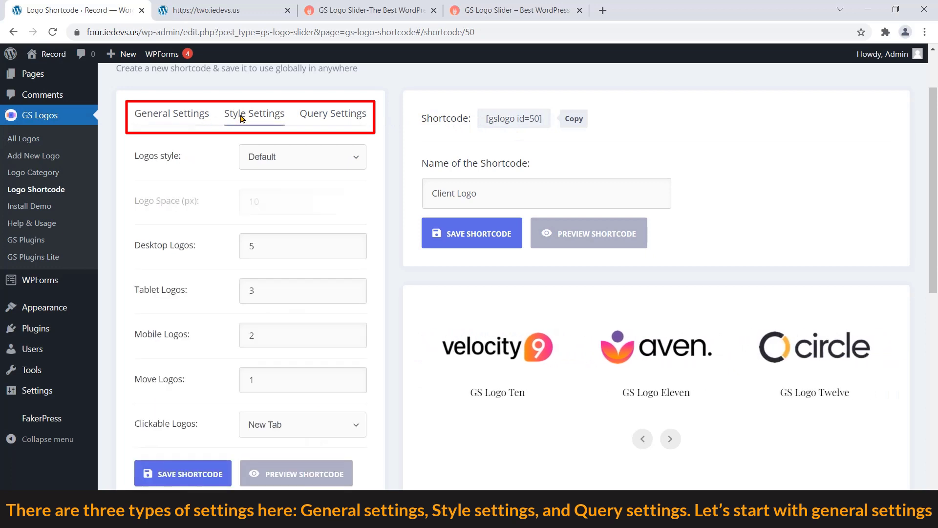
left_click(334, 122)
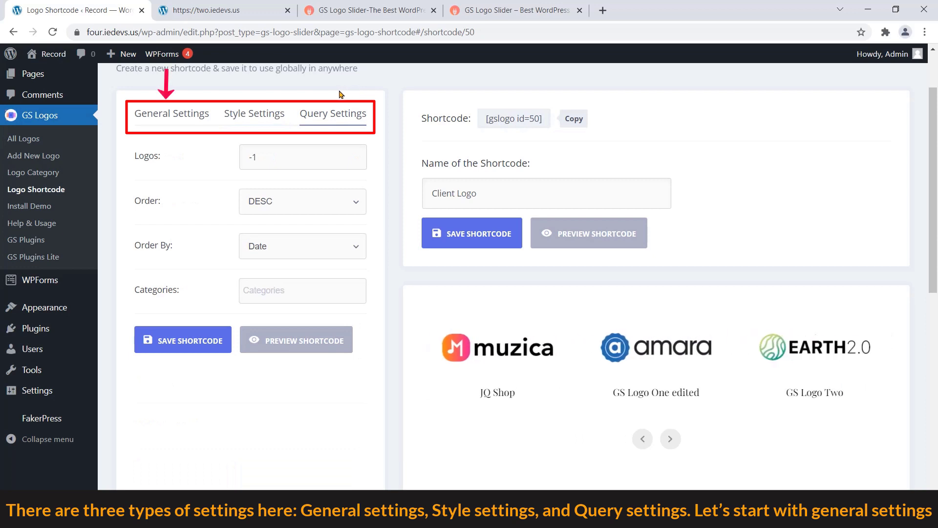
left_click(186, 112)
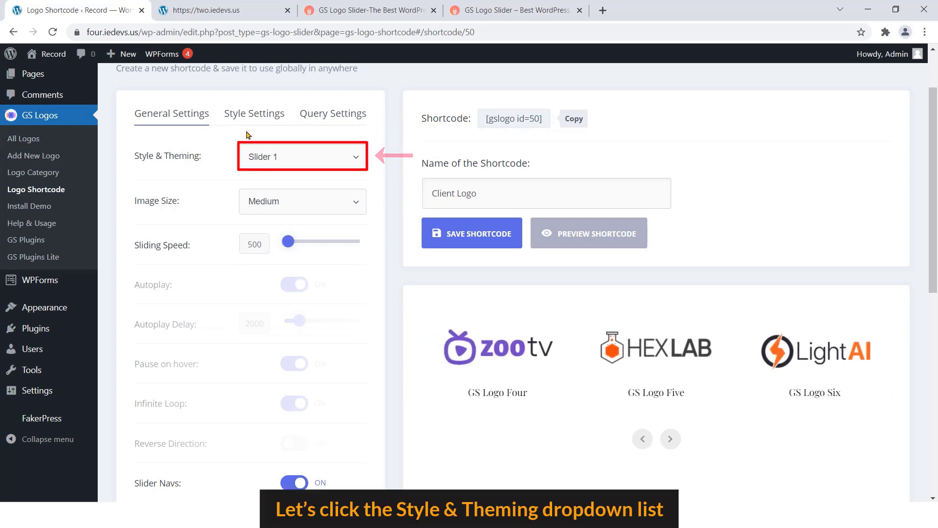
left_click(297, 157)
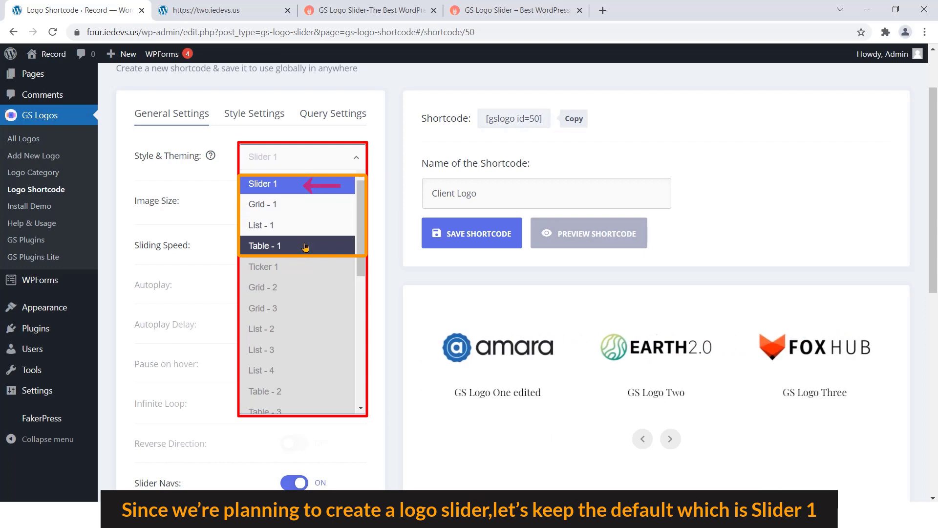
left_click(309, 185)
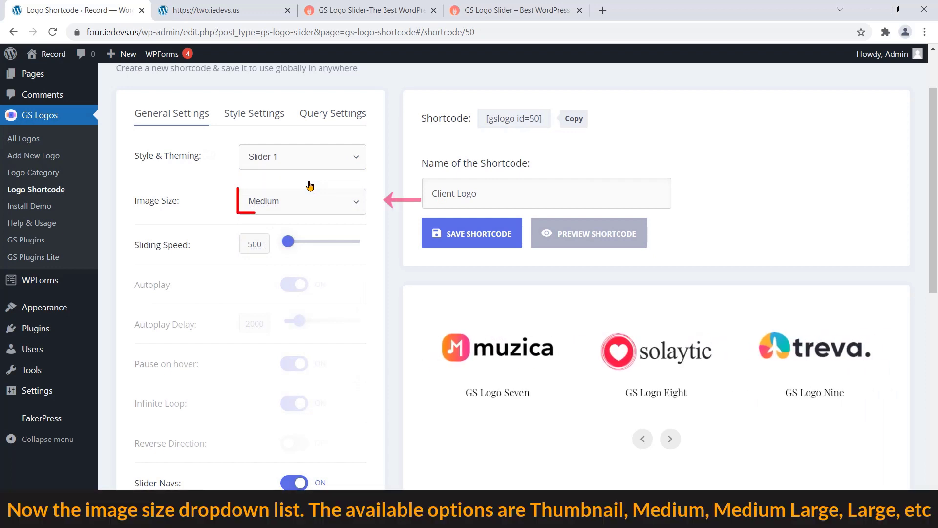
Keep the Medium logo image size and set Client Logo's sliding speed to 1050
left_click(309, 203)
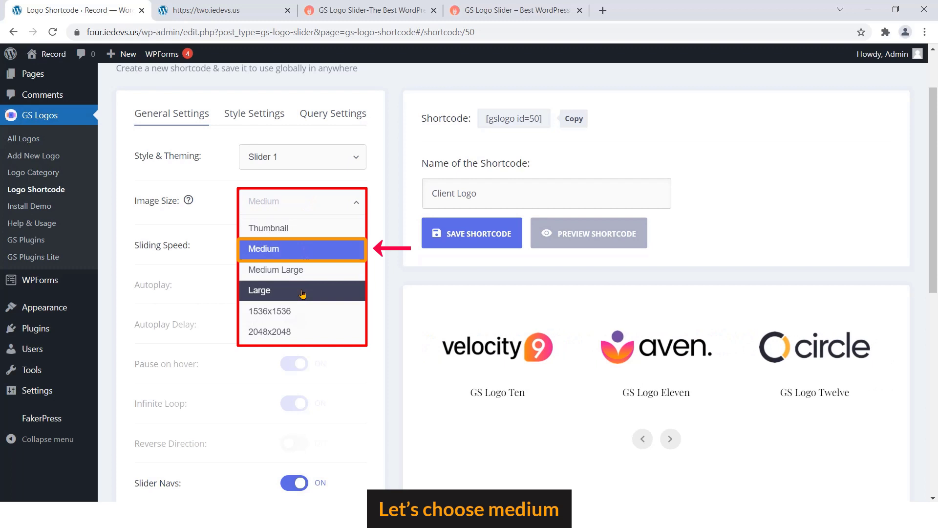
left_click(317, 250)
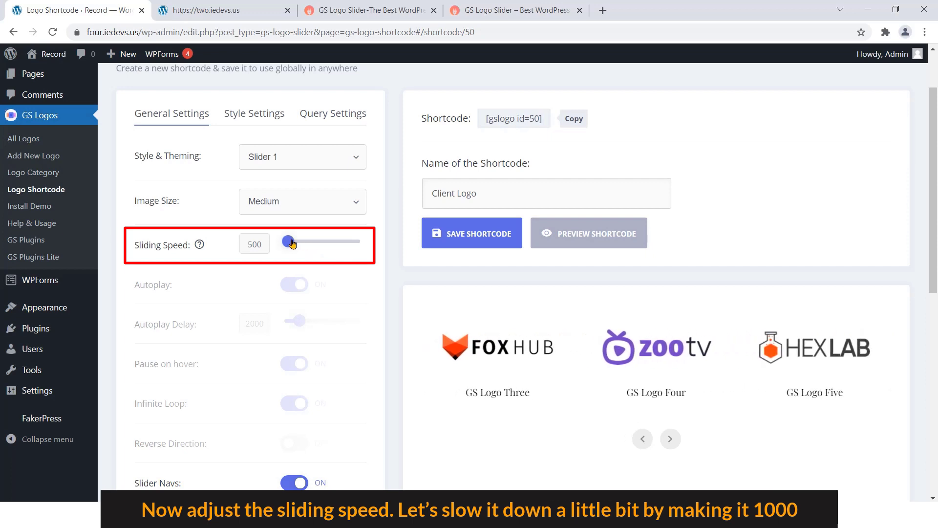
left_click_drag(296, 244, 292, 245)
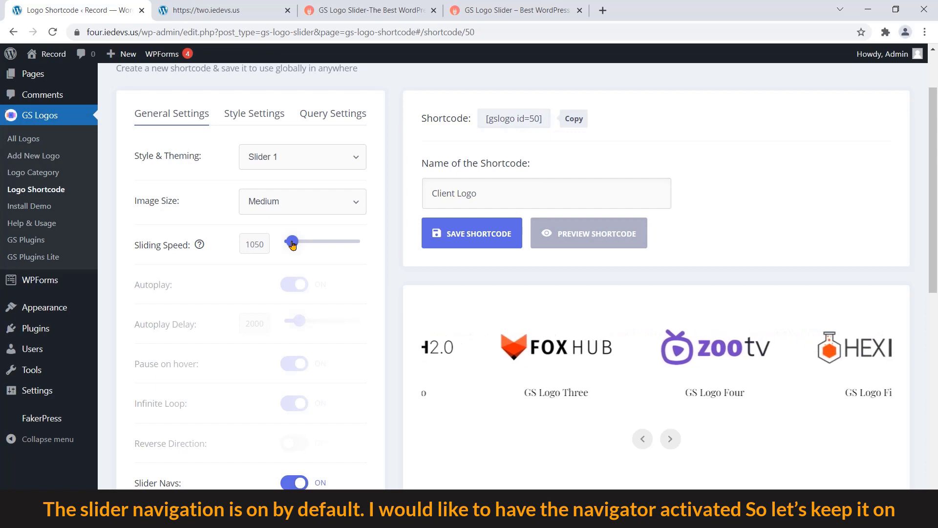
Set Navs Position to Bottom and switch the Logo Title toggle off
scroll(346, 349, "down", 3)
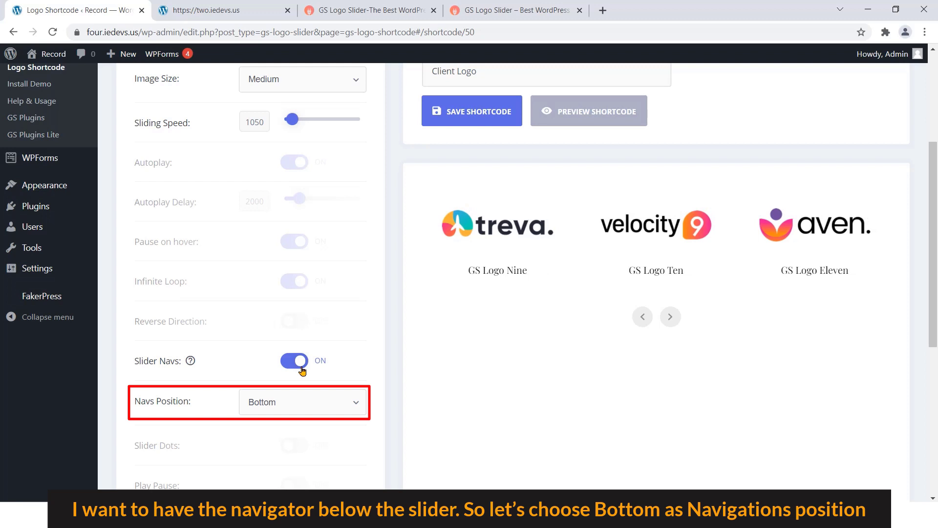
left_click(303, 405)
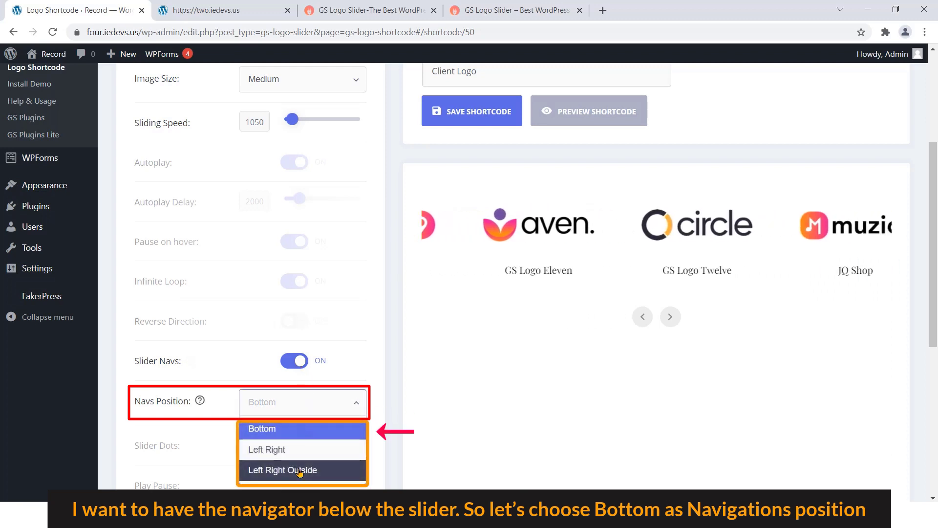
left_click(307, 434)
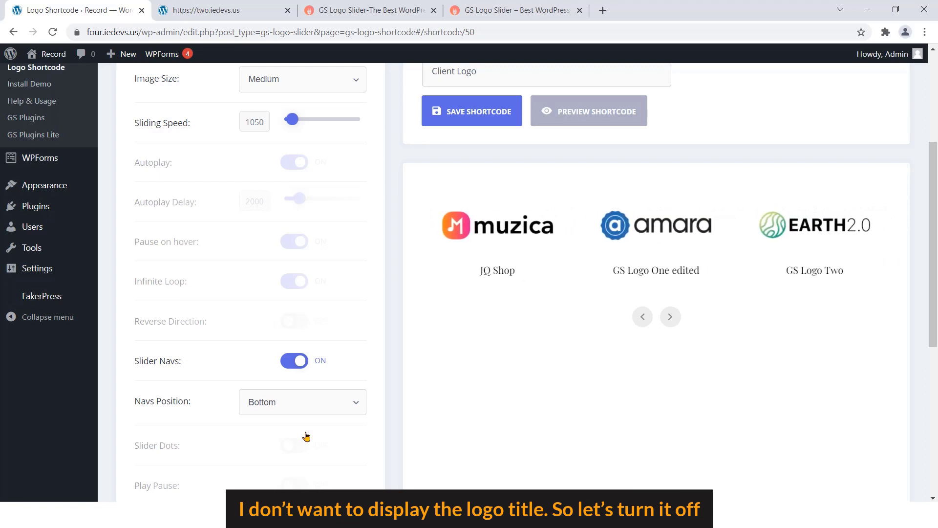
scroll(306, 436, "down", 4)
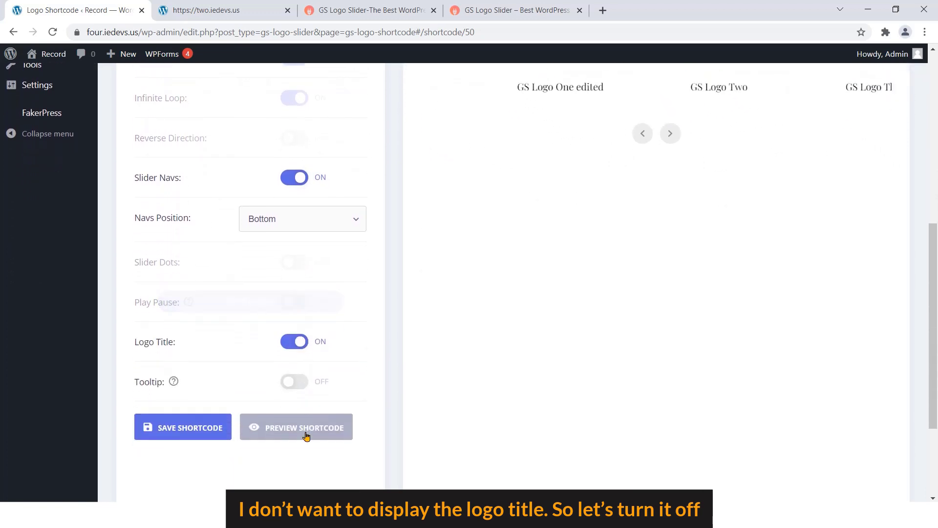
left_click(288, 348)
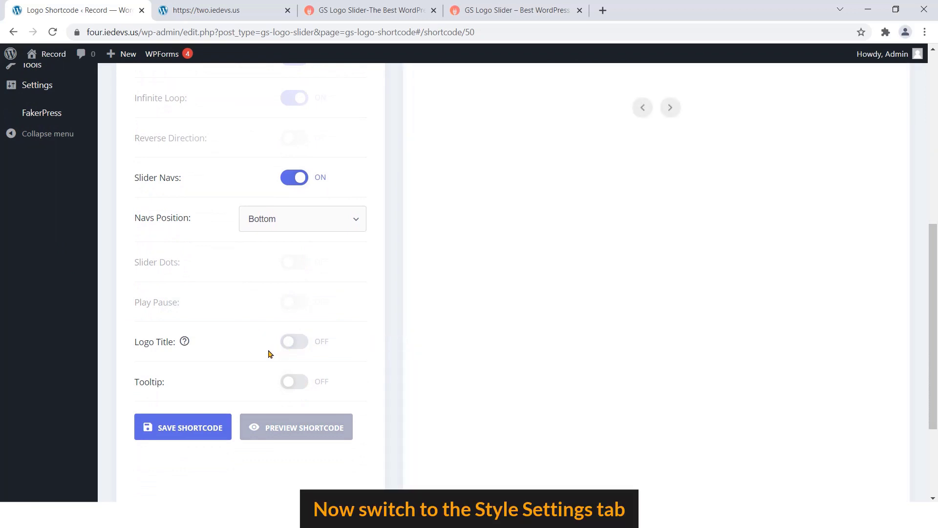
In Style Settings, choose the Default to Gray logo style and raise Desktop Logos to 6
scroll(269, 353, "up", 8)
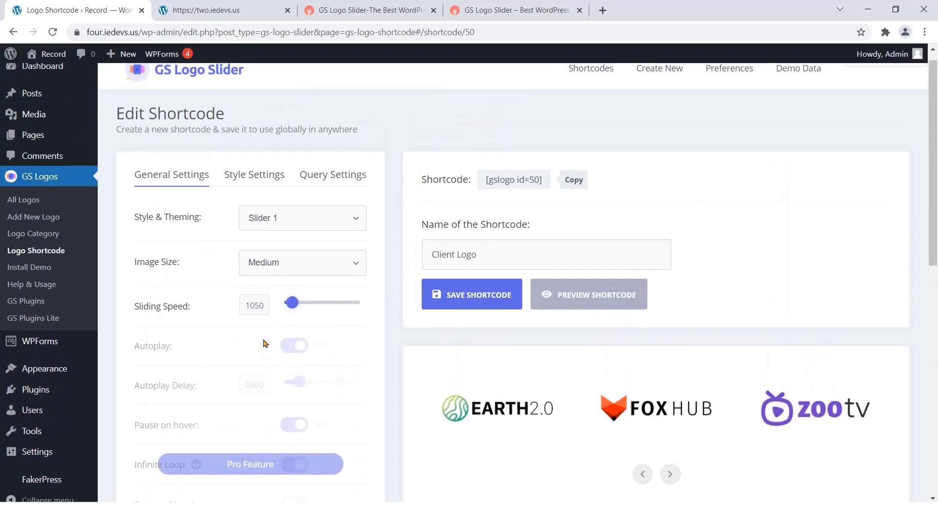
left_click(270, 181)
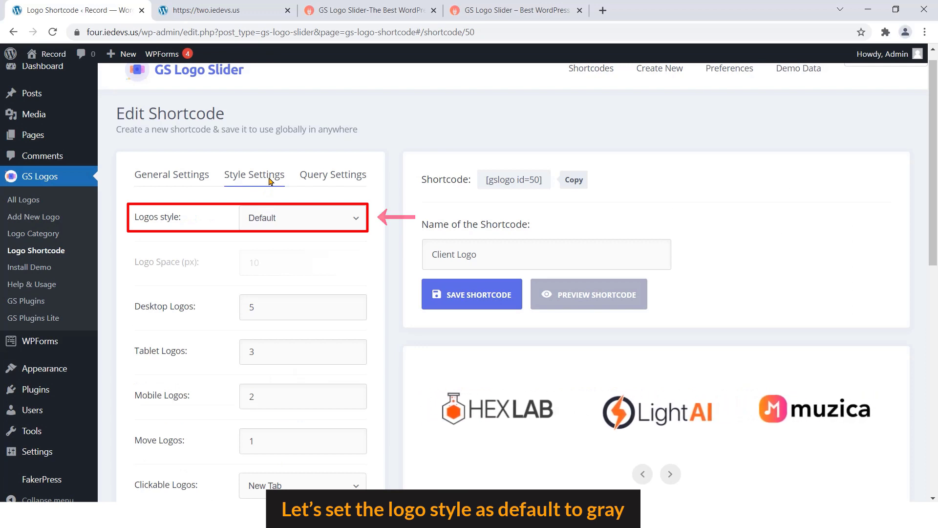
left_click(269, 215)
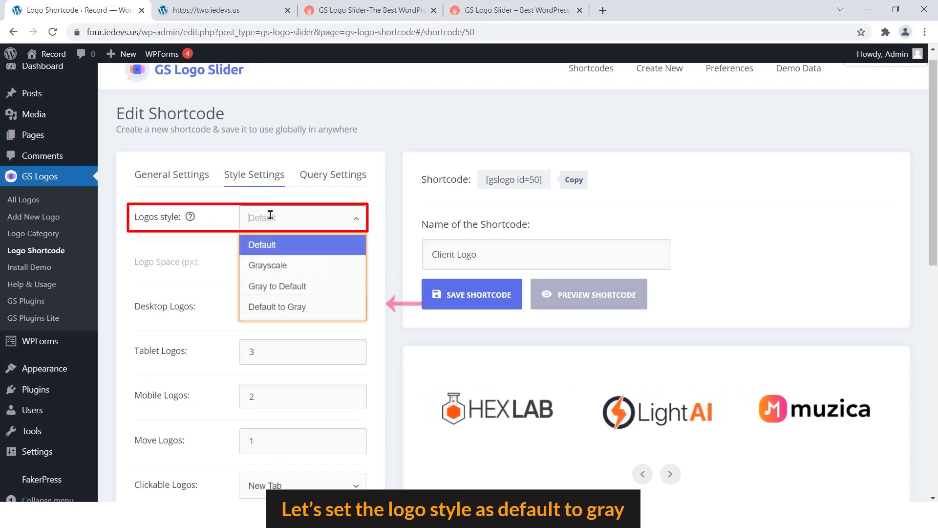
left_click(271, 306)
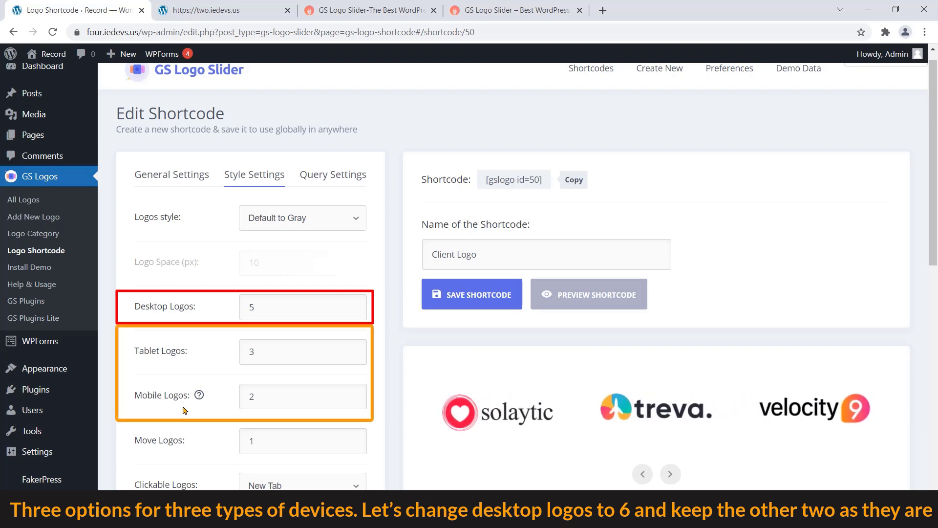
left_click(353, 304)
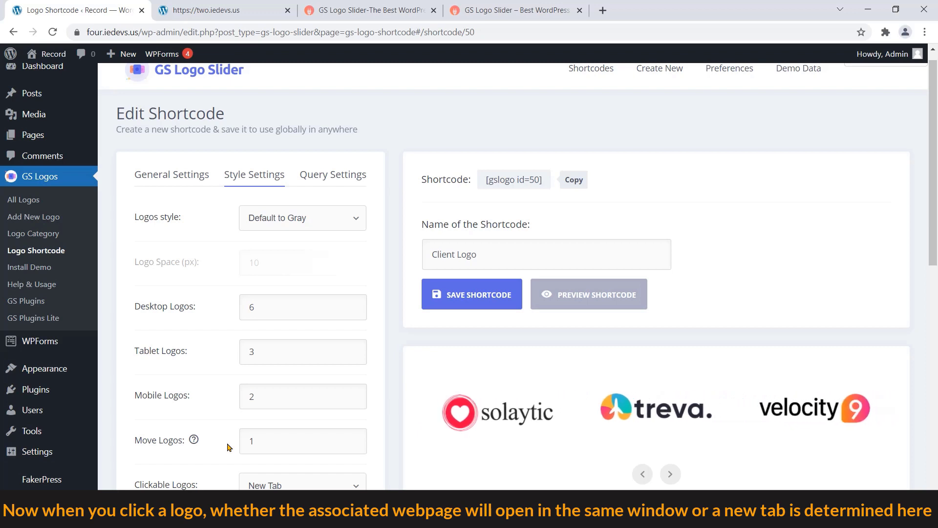
Keep Clickable Logos set to open links in a New Tab
scroll(227, 447, "down", 1)
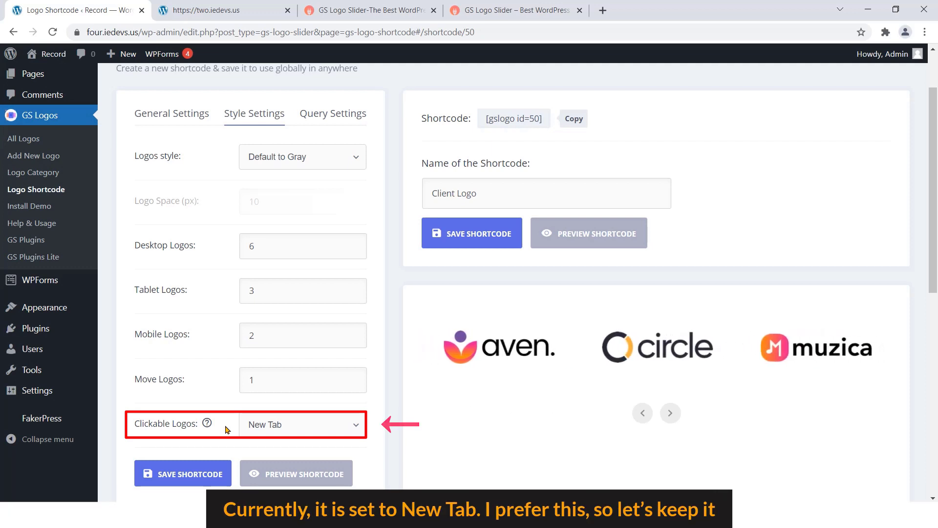
left_click(254, 425)
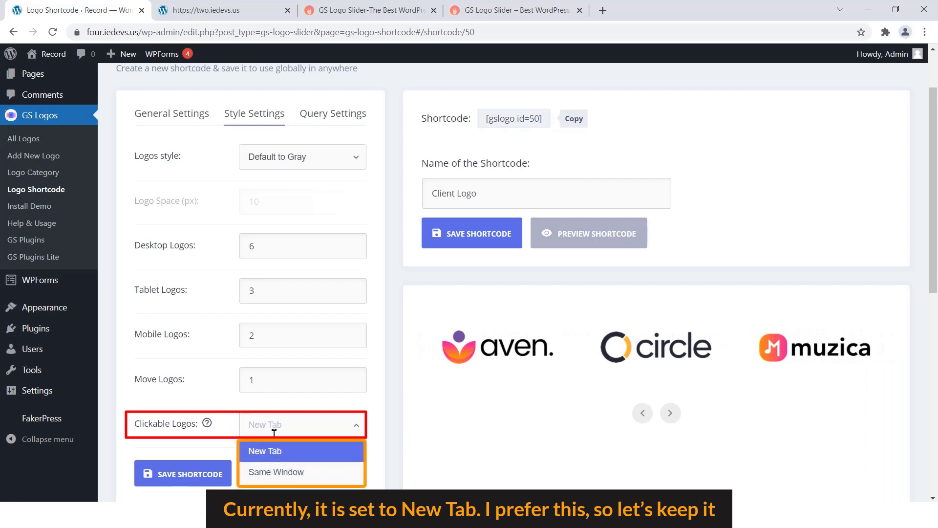
left_click(297, 452)
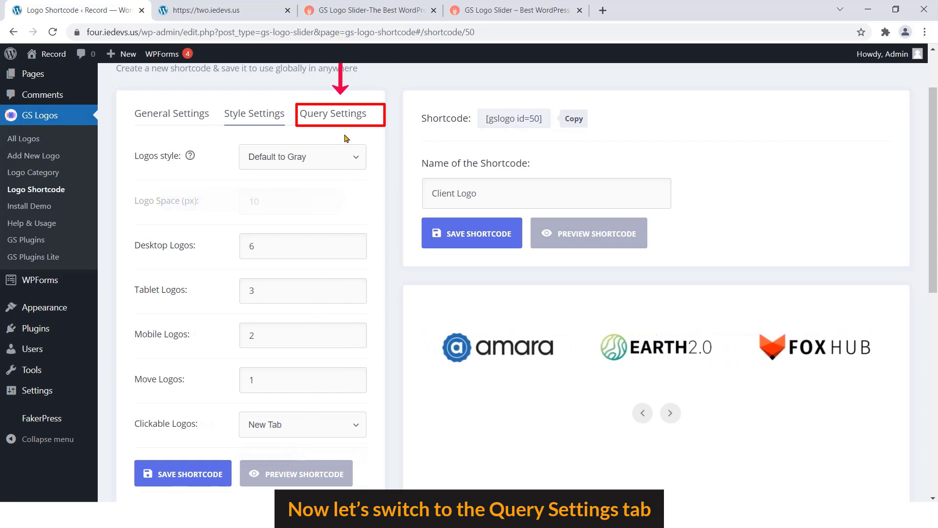
In Query Settings, keep DESC order, order by Logo Name, and leave Categories empty
left_click(347, 115)
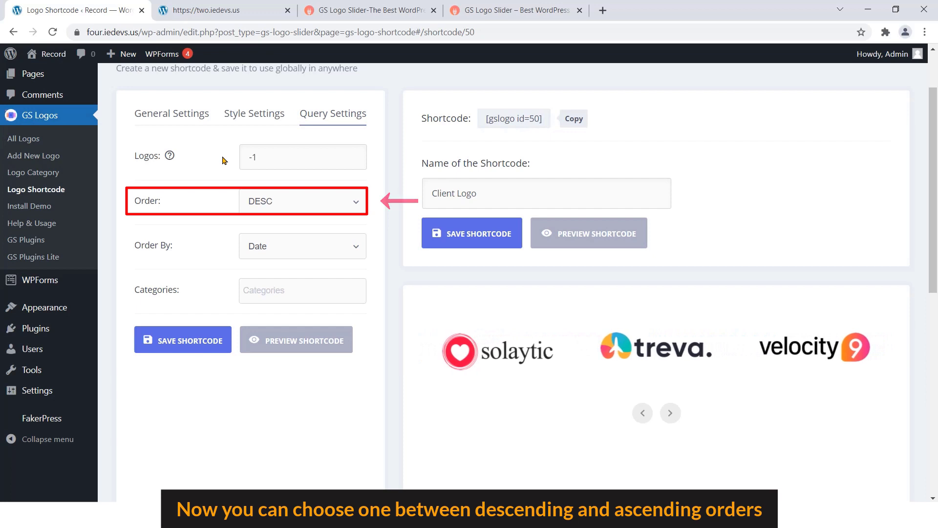
left_click(276, 202)
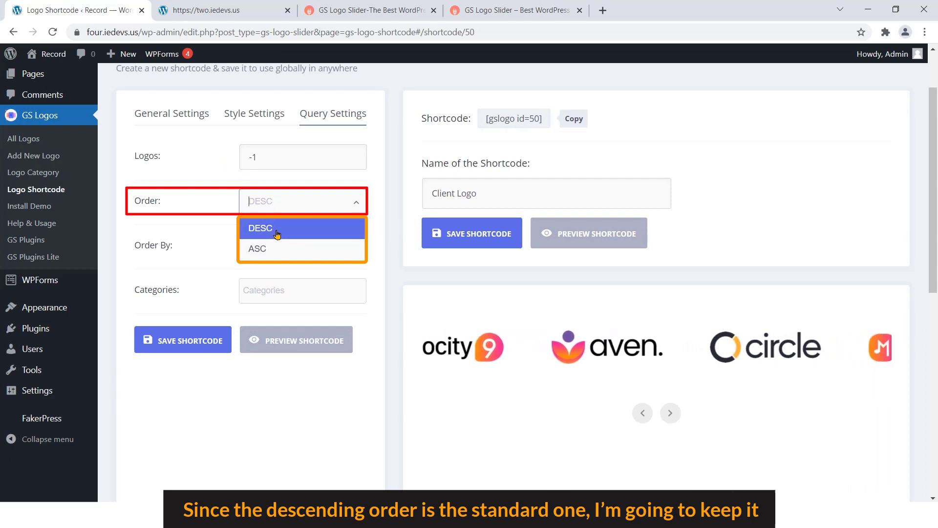
left_click(277, 230)
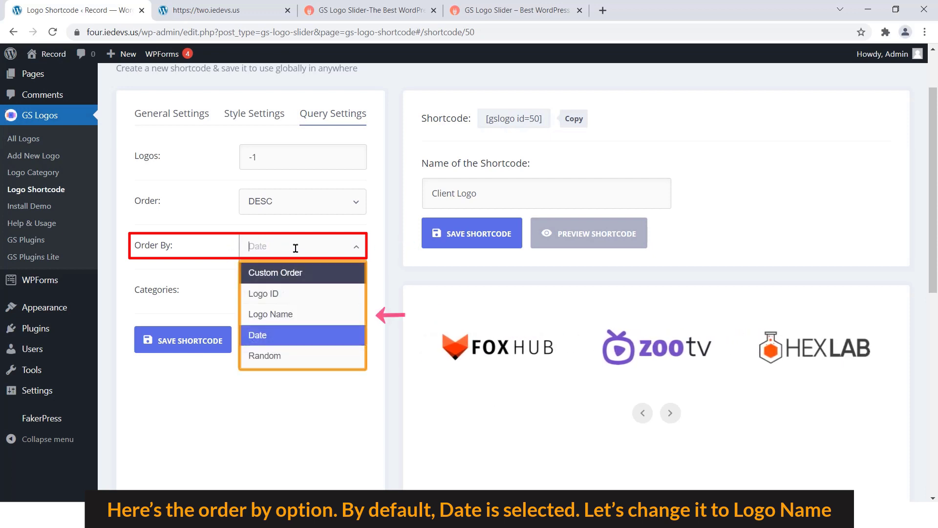
left_click(286, 315)
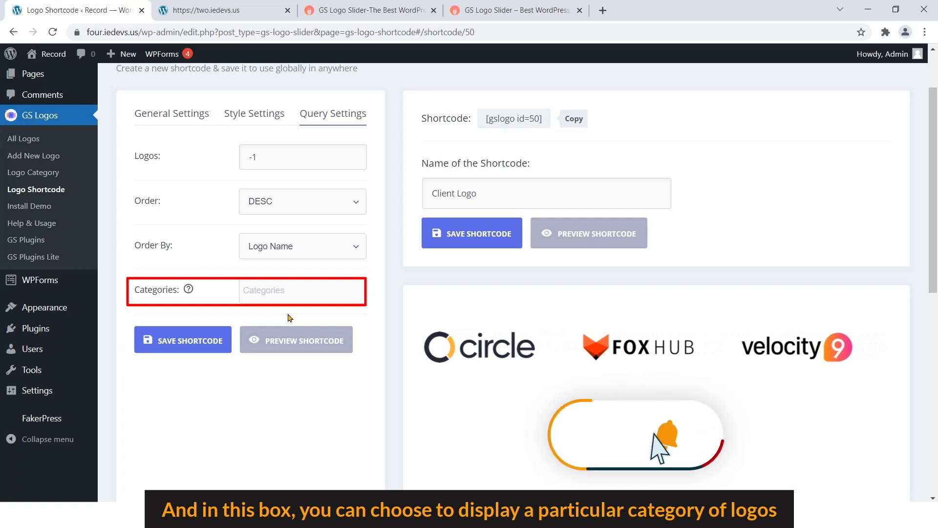
left_click(293, 285)
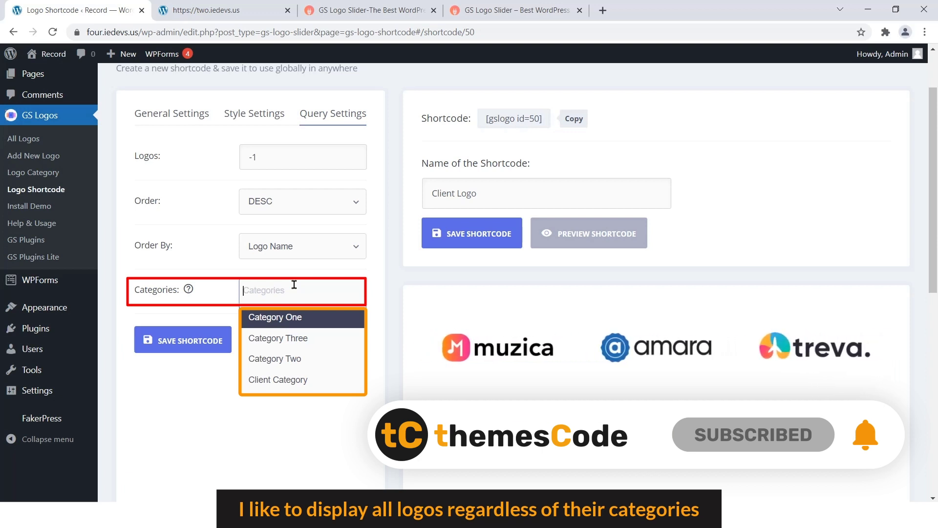
left_click(293, 285)
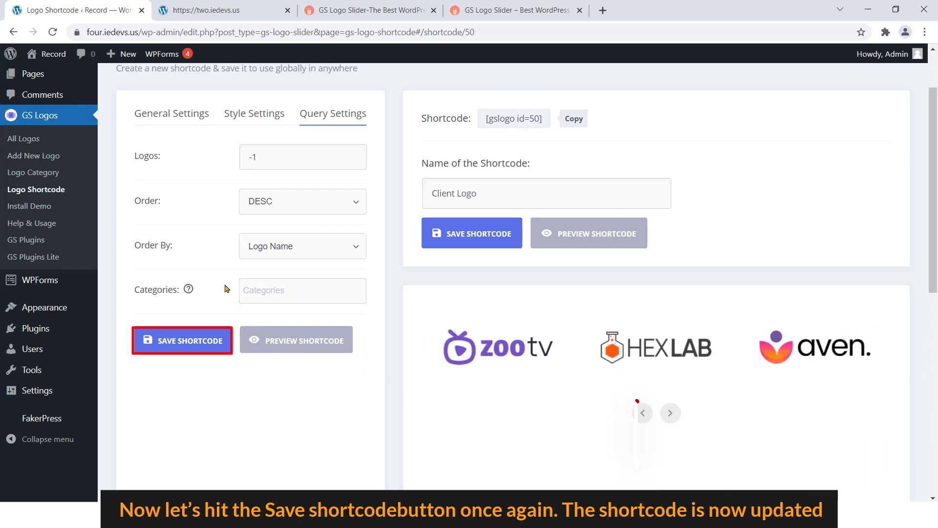
Save the Client Logo shortcode and copy [gslogo id=50] to the clipboard
left_click(202, 342)
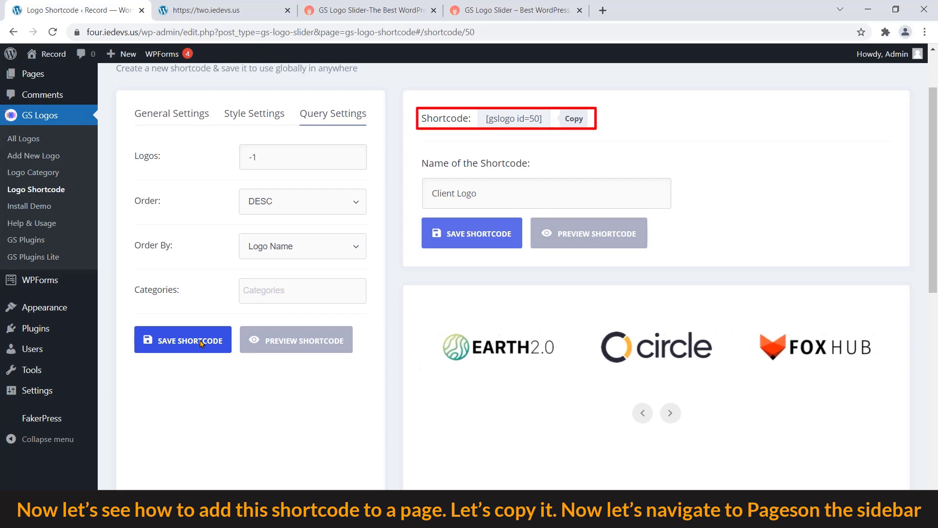
left_click(575, 119)
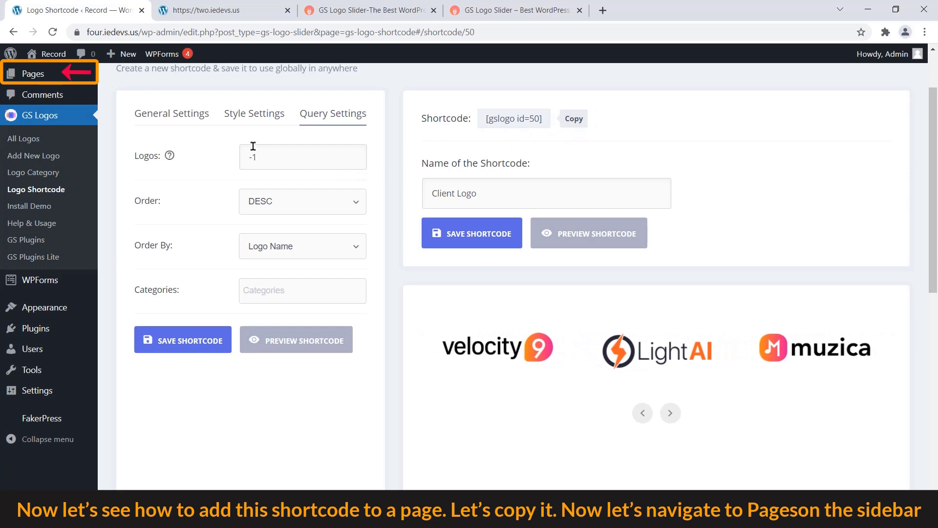
scroll(117, 117, "up", 1)
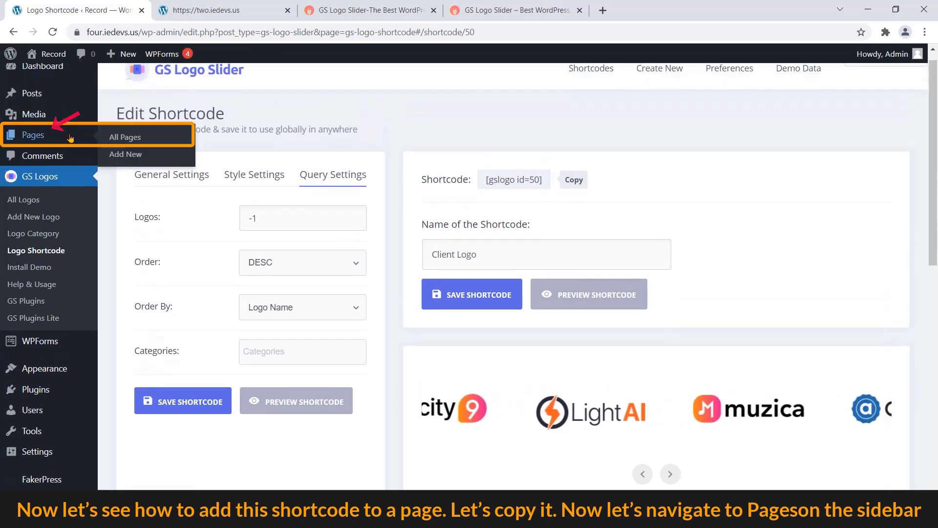
Edit the Home page from All Pages and insert an empty block before the 'About me' heading
left_click(71, 138)
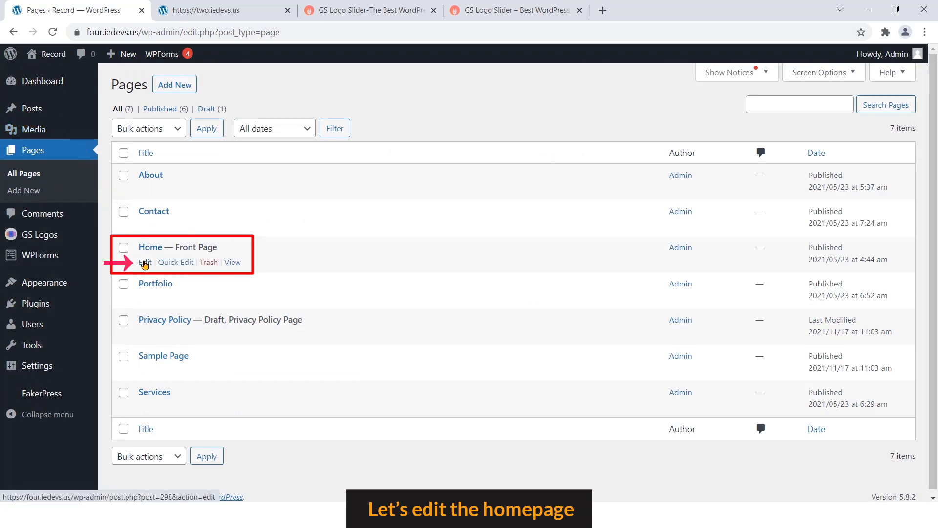
left_click(144, 262)
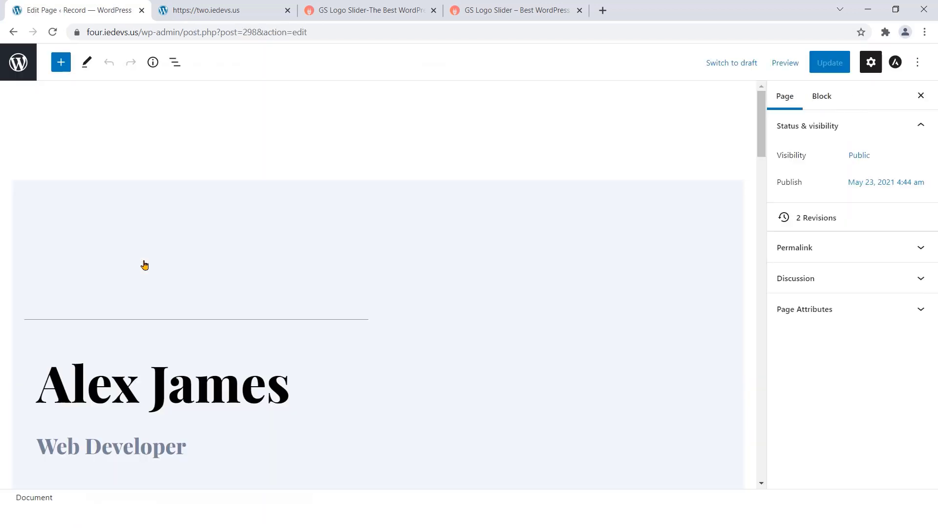
scroll(168, 274, "down", 8)
scroll(171, 274, "down", 6)
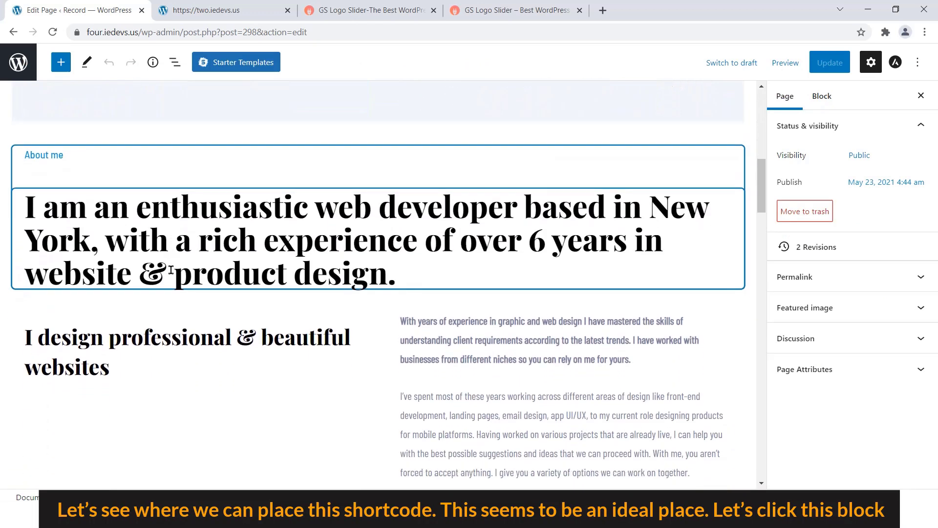
scroll(180, 272, "up", 5)
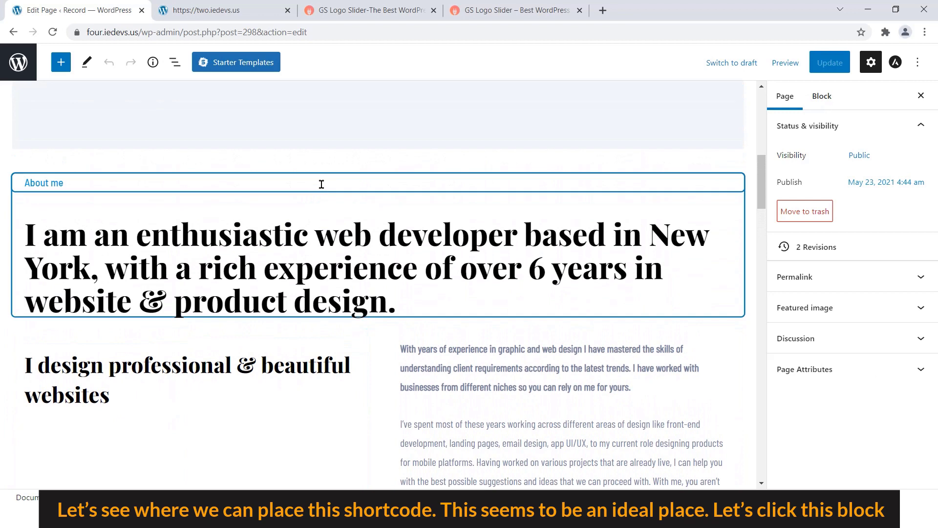
left_click(321, 184)
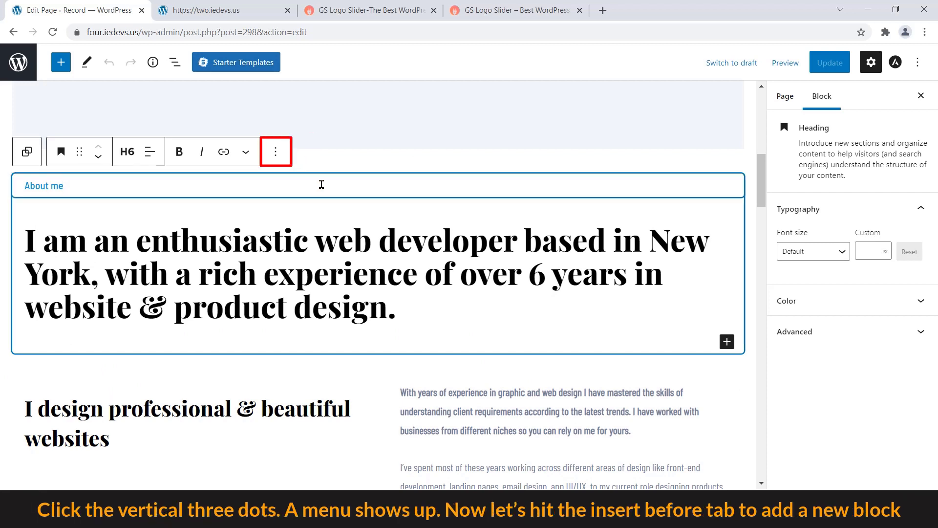
left_click(276, 152)
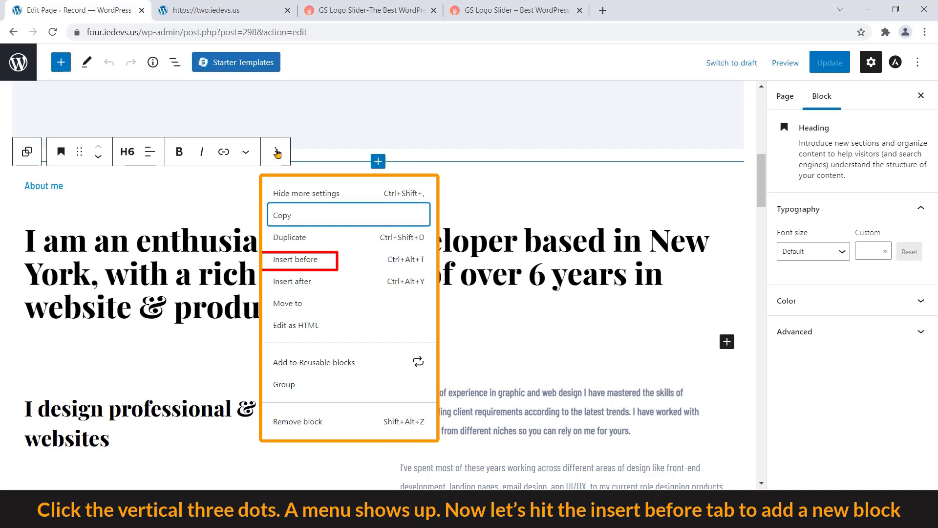
left_click(300, 254)
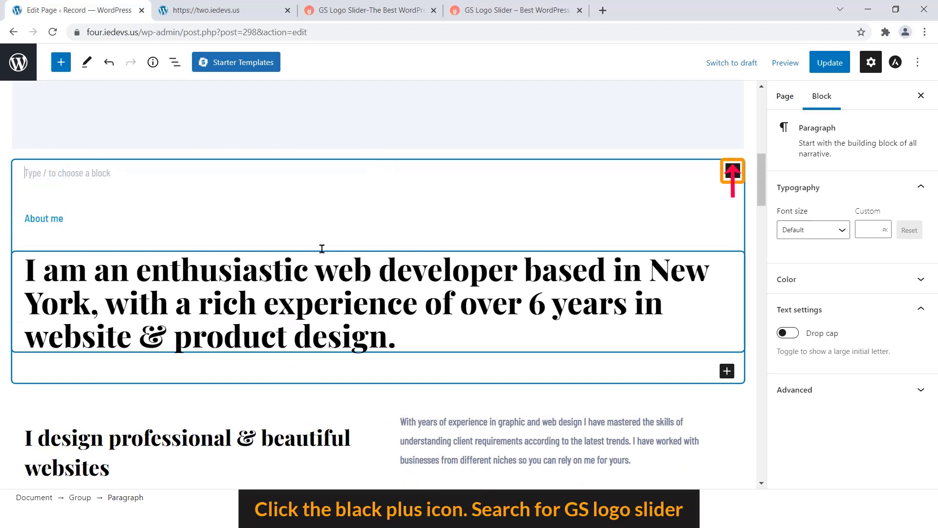
Add a GS Logo Slider block set to the Client Logo shortcode and update the page
left_click(730, 173)
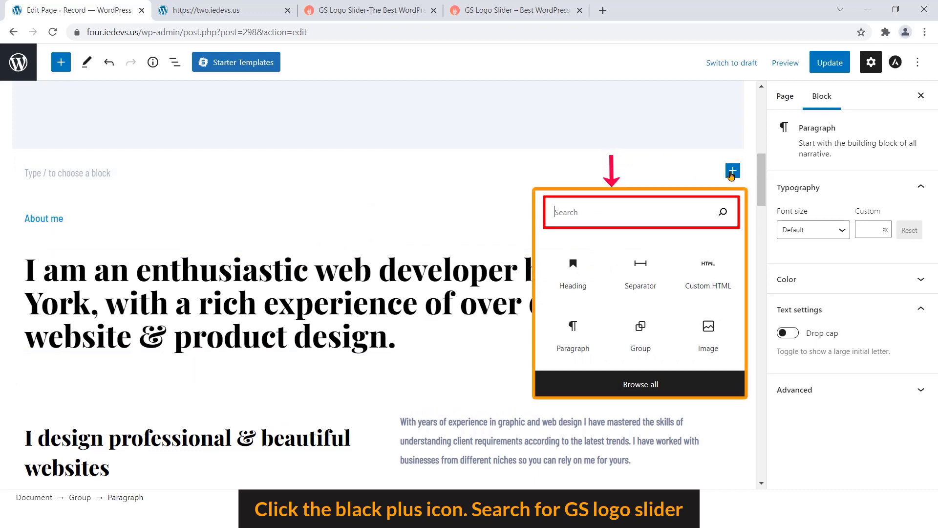
type("gs l")
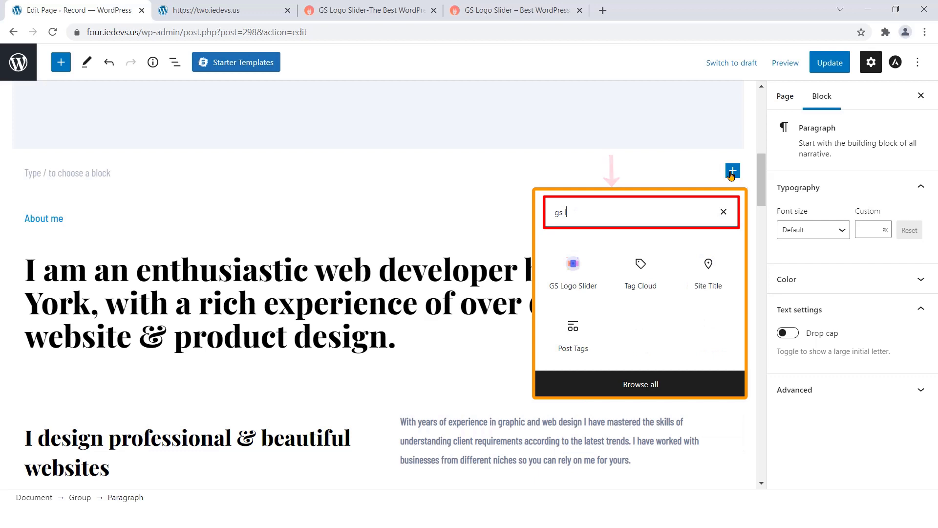
type("ogo slider")
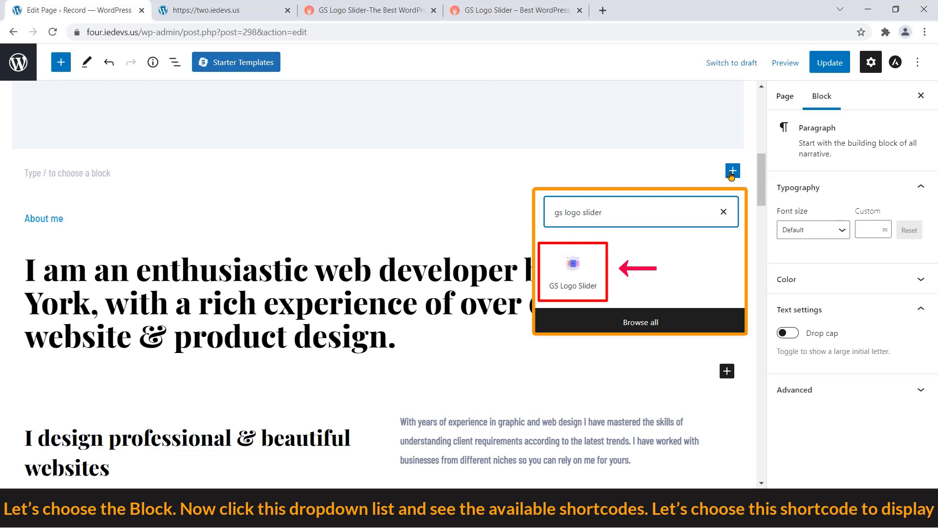
left_click(572, 269)
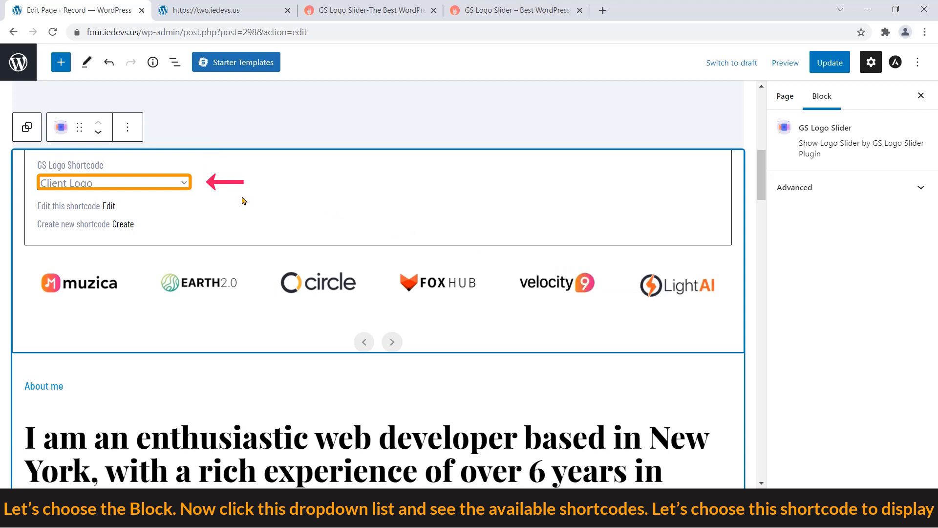
left_click(188, 183)
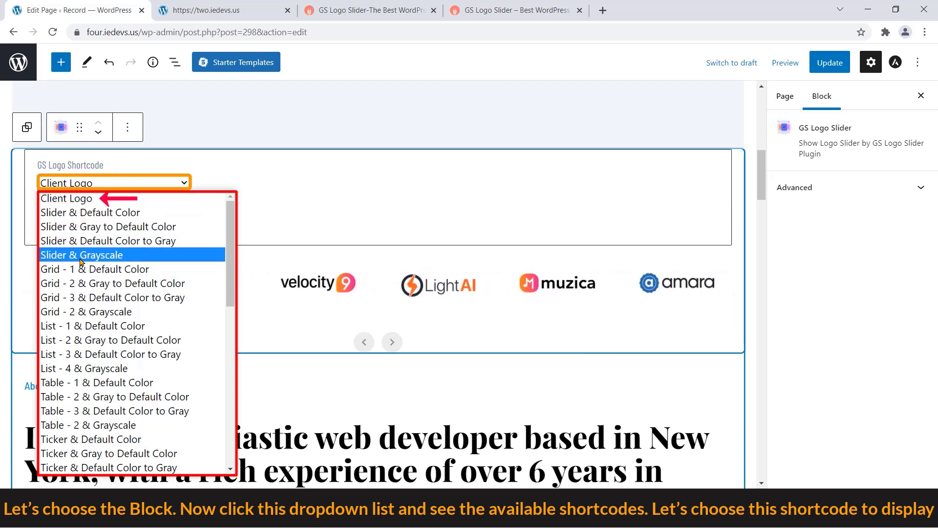
left_click(91, 199)
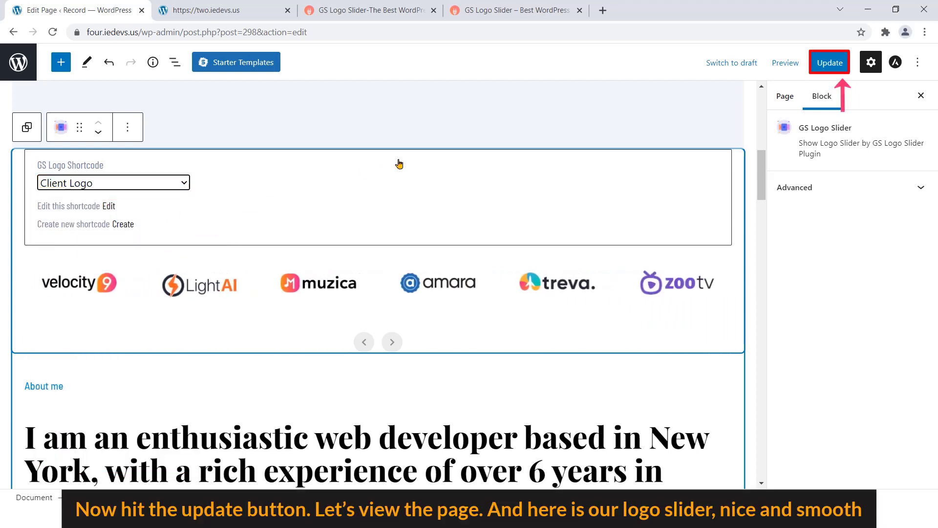
left_click(821, 65)
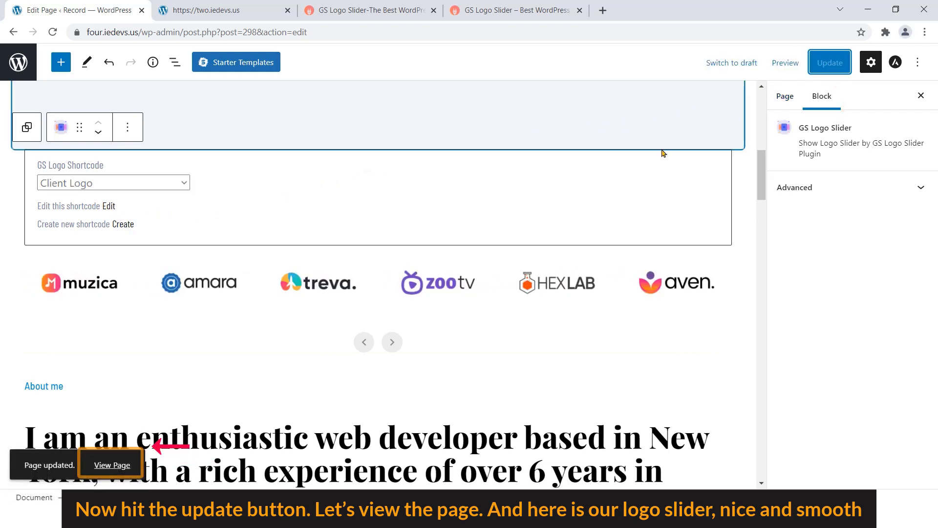
Open the live homepage and scroll down to the Client Logo slider above About me
left_click(110, 459)
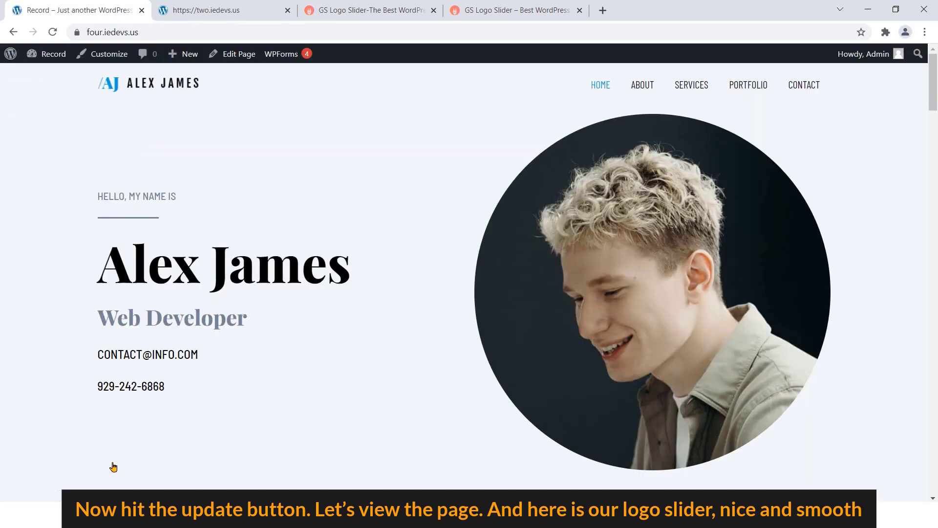
scroll(370, 387, "down", 8)
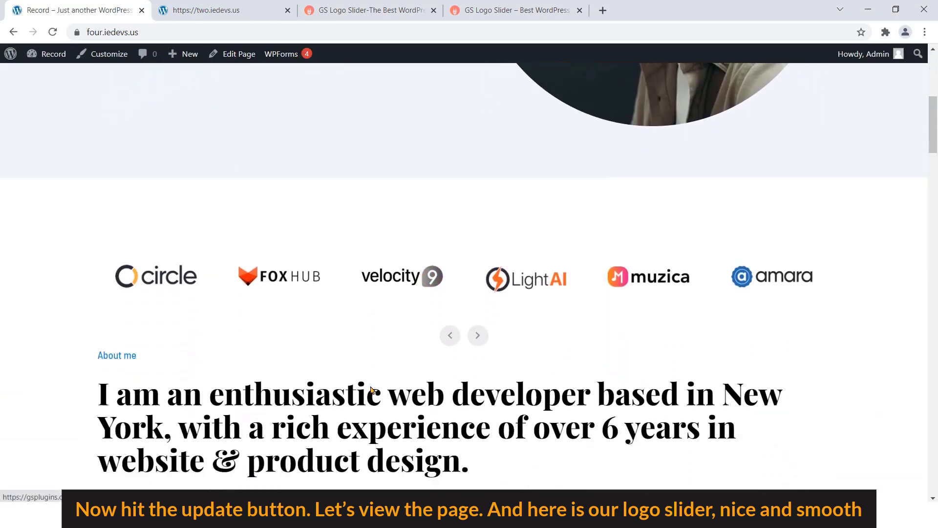